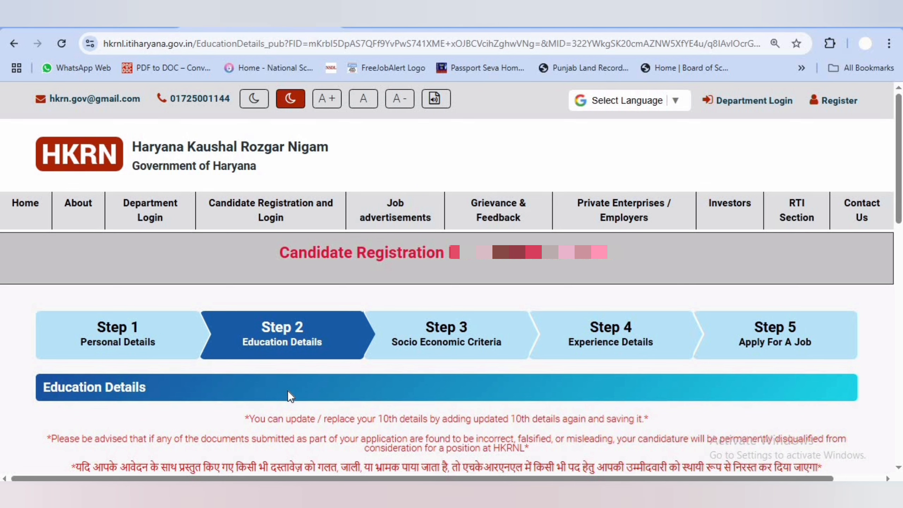
- Set the new education entry to Class10th with Haryana Board of School Education as the board
scroll(288, 392, down, 7)
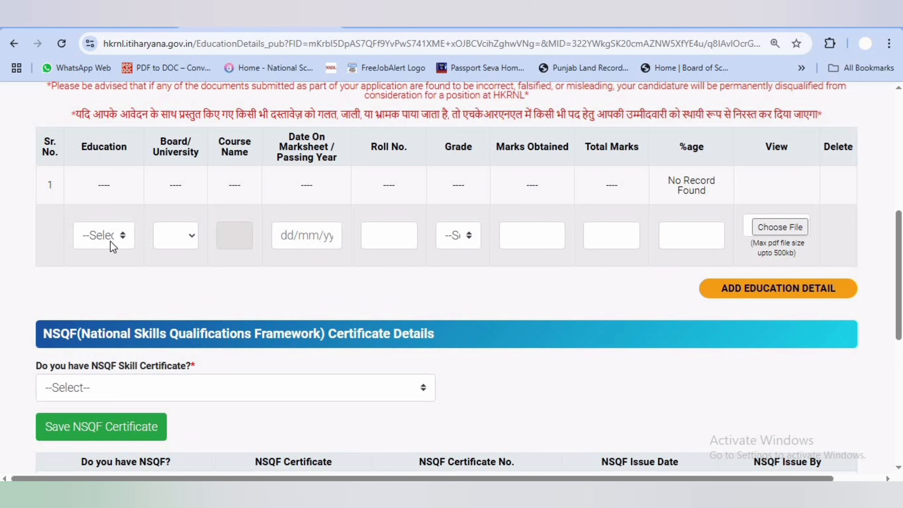
drag(899, 267, 899, 266)
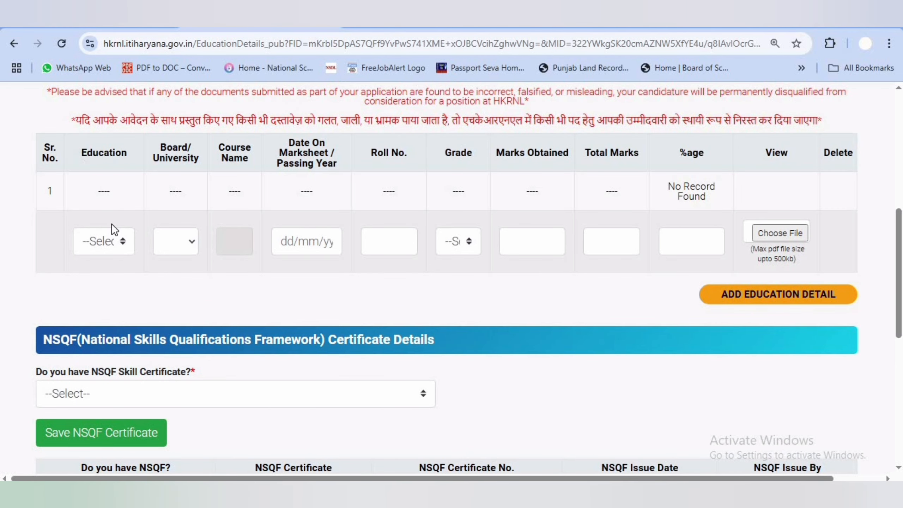
click(119, 234)
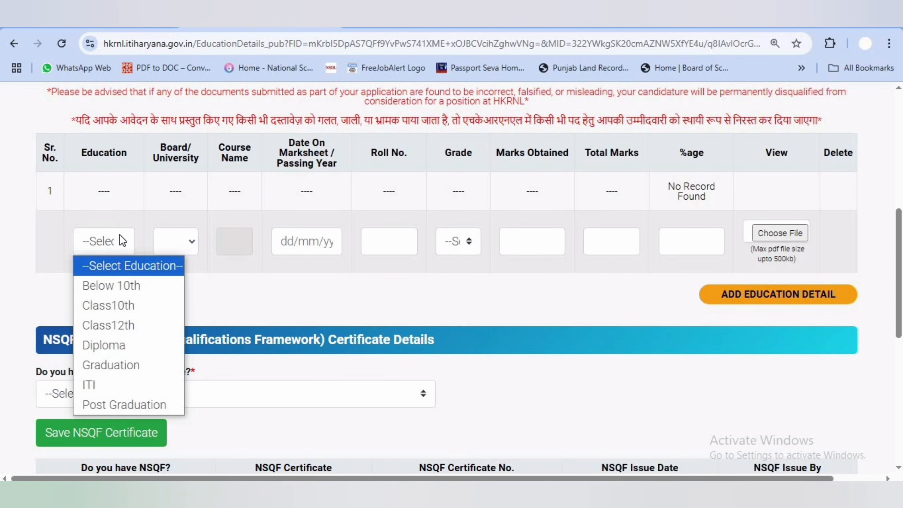
click(114, 305)
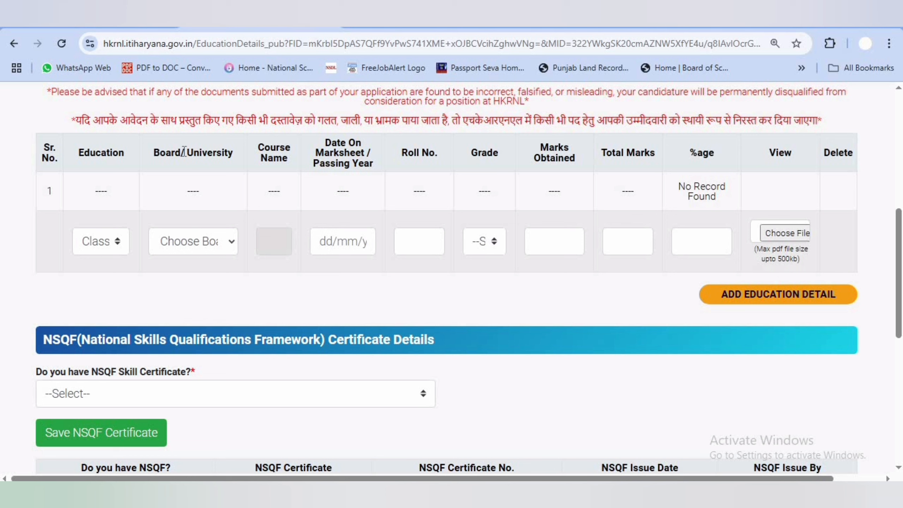
drag(159, 153, 227, 153)
click(210, 241)
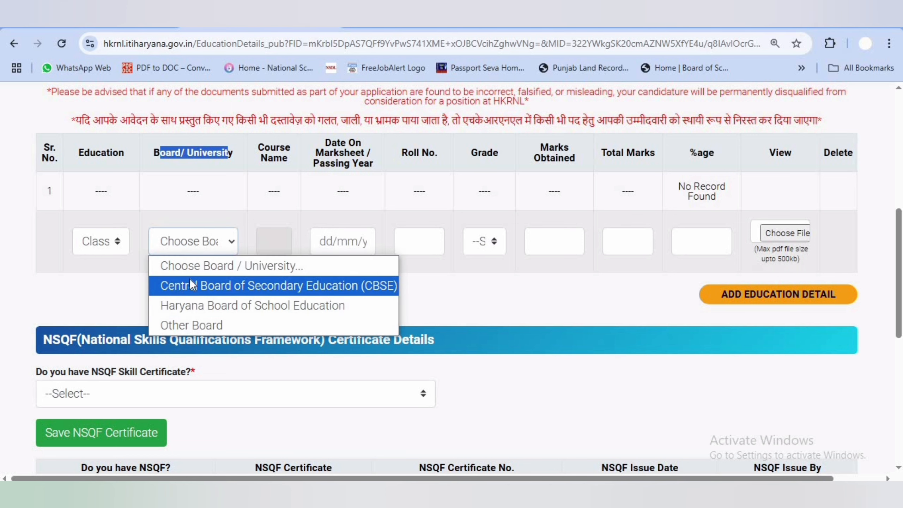
click(195, 305)
click(270, 195)
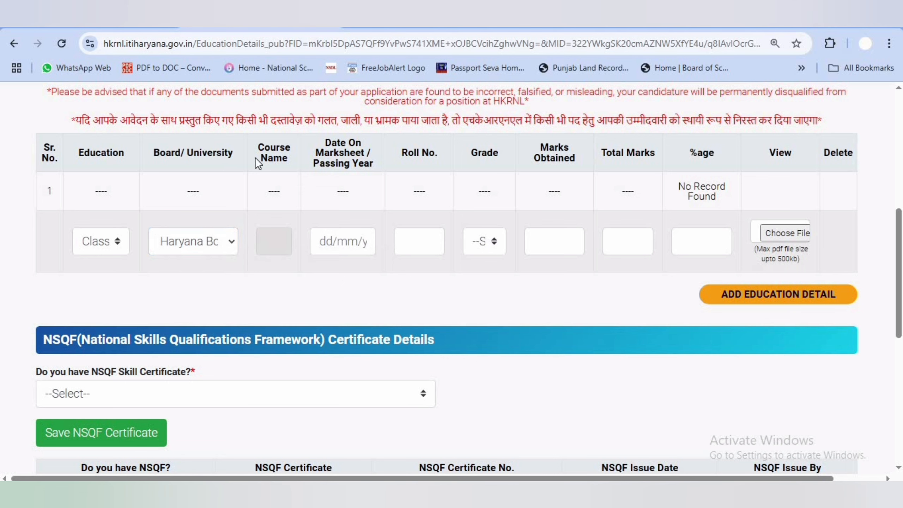
drag(325, 143, 352, 146)
click(352, 148)
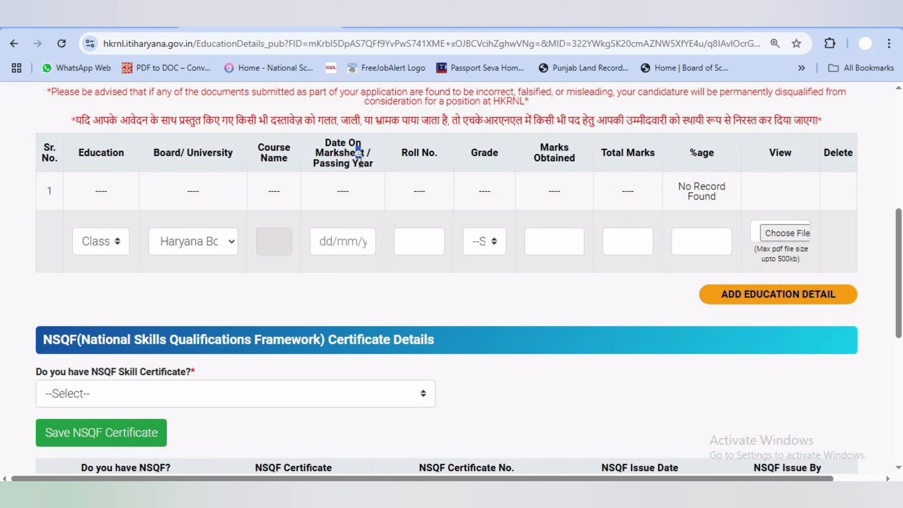
click(338, 244)
double_click(349, 262)
click(416, 239)
- Set the grade type of the Class10th entry to Non CGPA
click(492, 243)
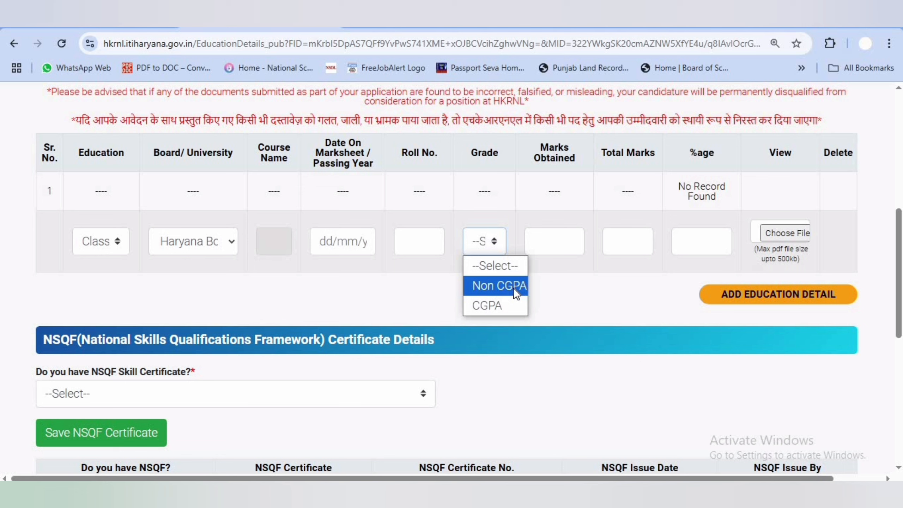
click(487, 307)
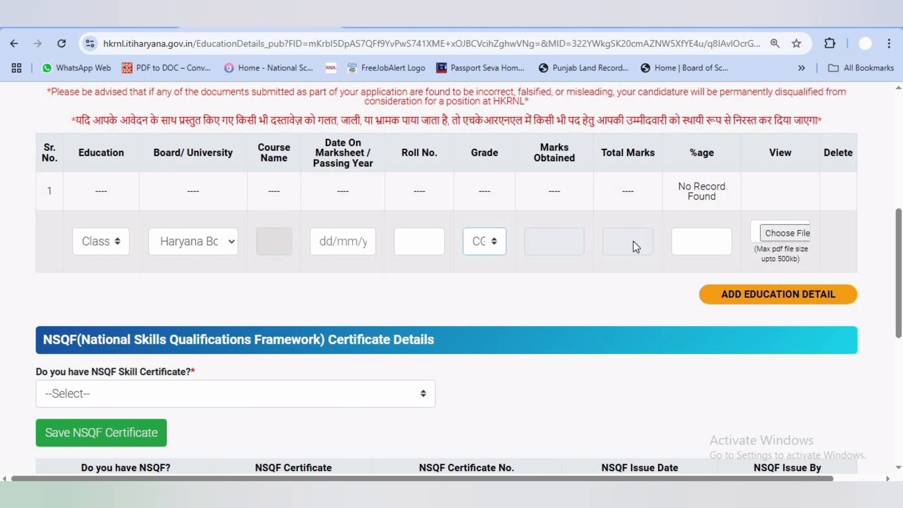
click(471, 247)
click(487, 285)
click(63, 44)
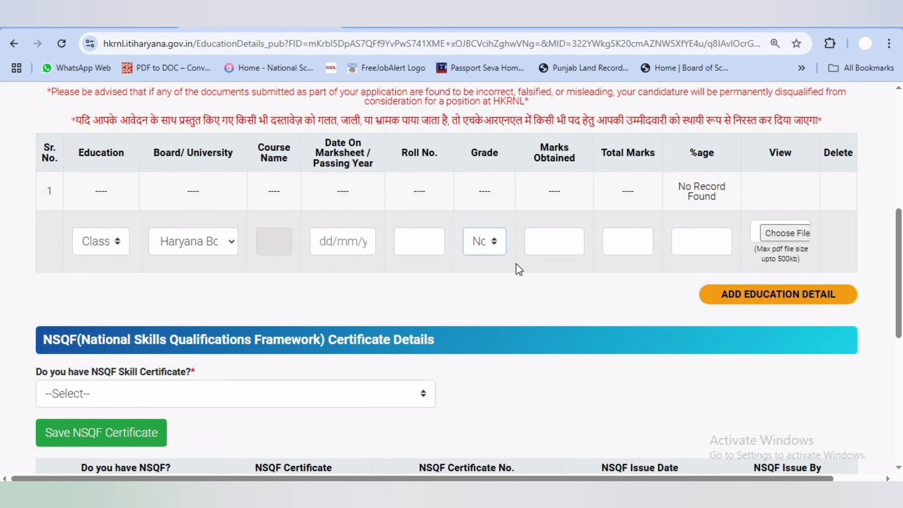
- Enter 360 marks obtained out of 500 total marks for the Class10th entry
click(541, 248)
text(360)
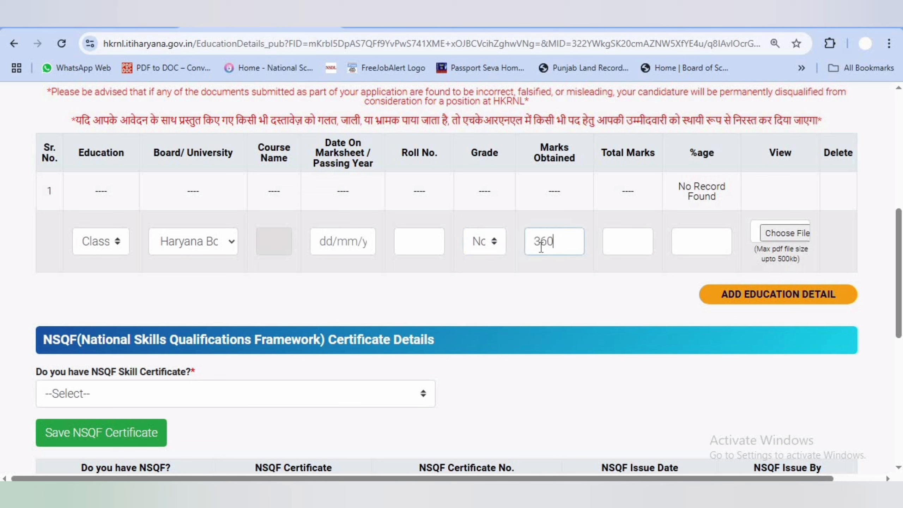
click(626, 246)
click(627, 245)
text(500)
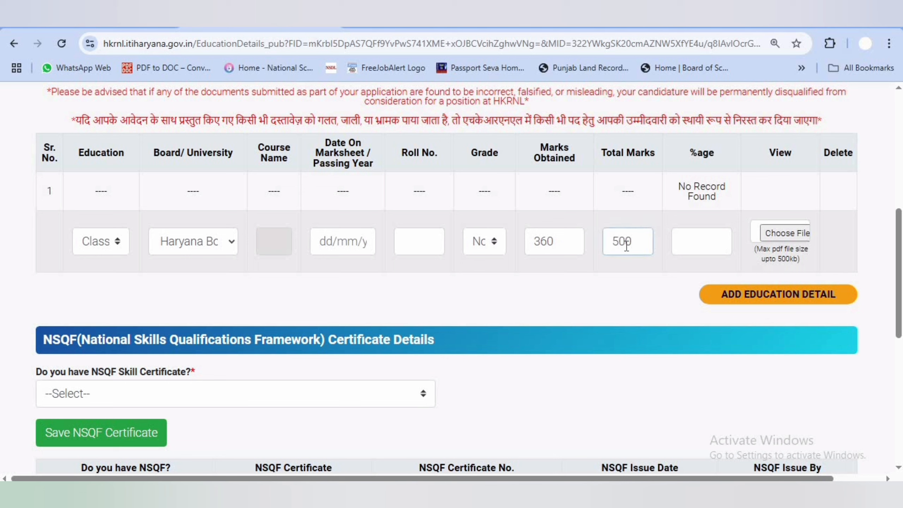
click(704, 250)
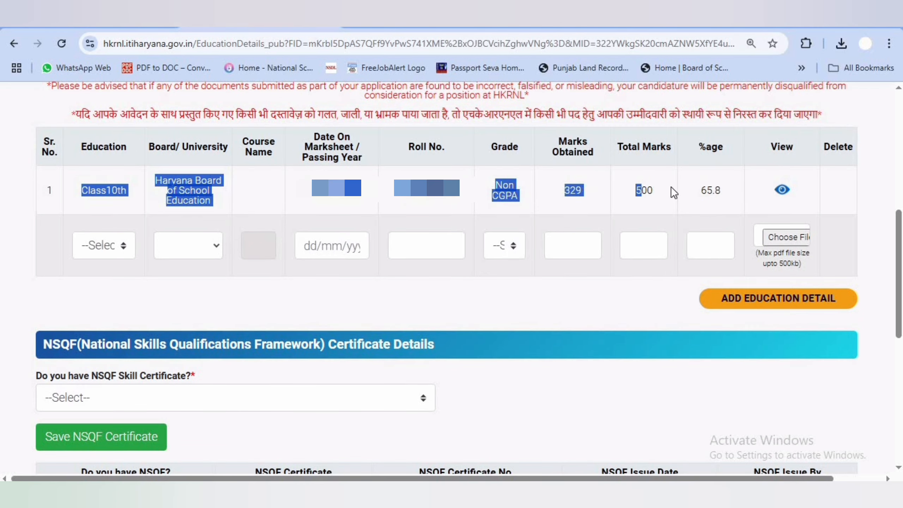
- View the uploaded marksheet of the saved Class10th record and close it
drag(671, 186, 743, 186)
click(741, 186)
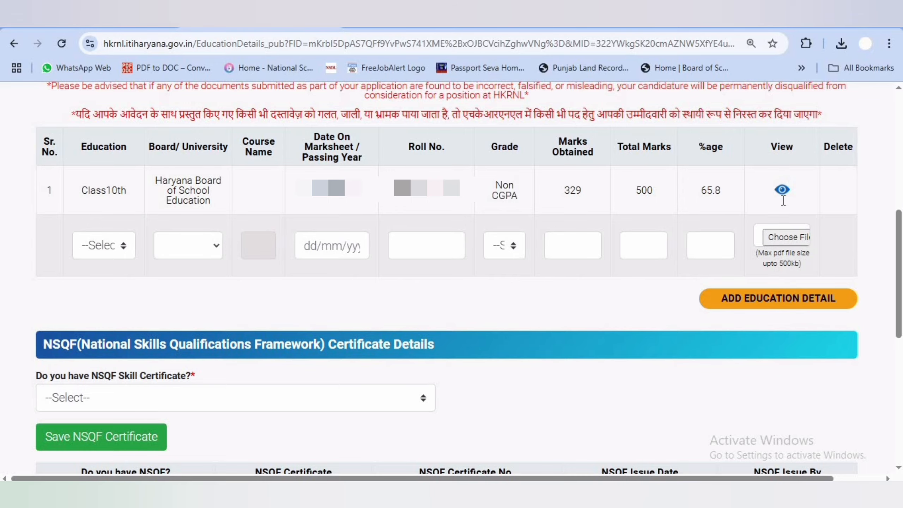
click(781, 189)
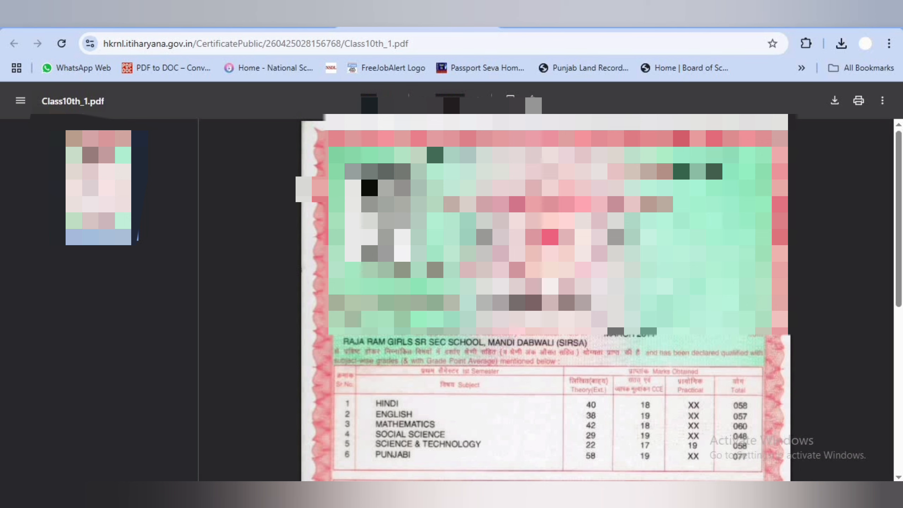
key(ctrl+w)
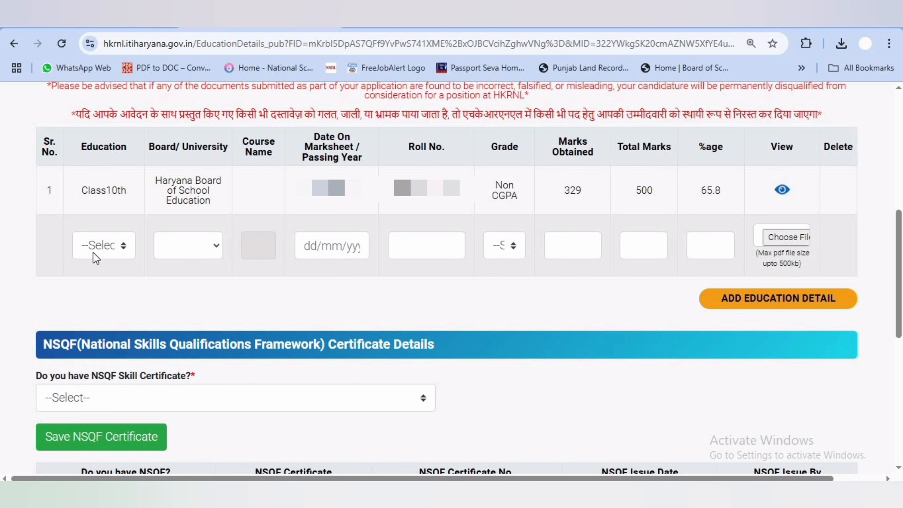
- Set the new education entry to Class12th with Central Board of Secondary Education (CBSE) as the board
click(117, 248)
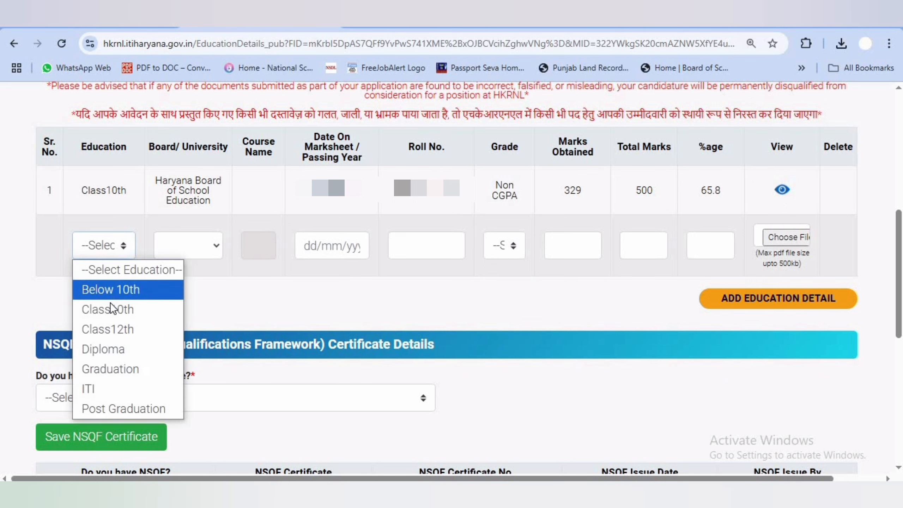
click(110, 330)
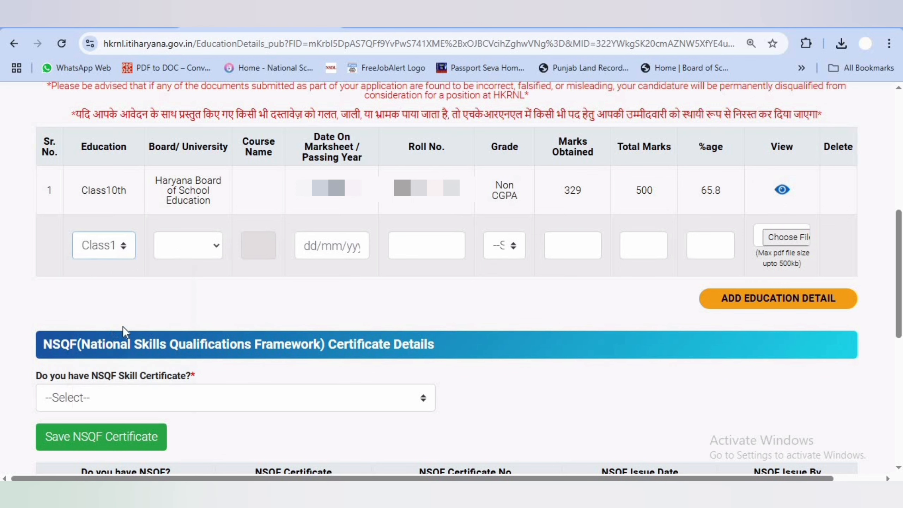
click(177, 245)
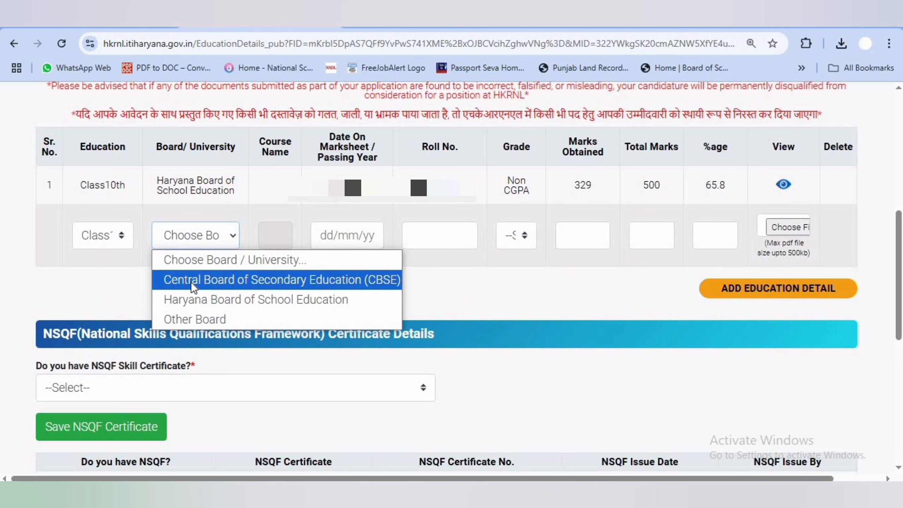
click(191, 282)
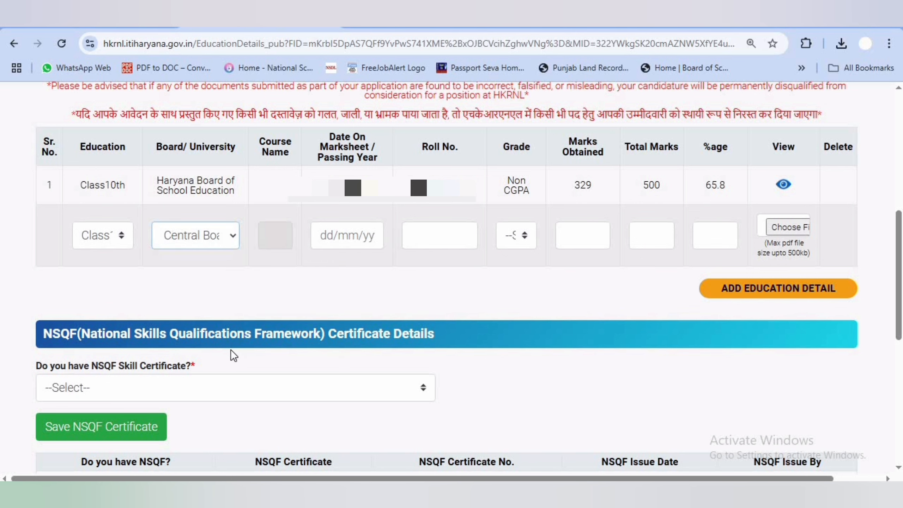
- Set the grade type of the Class12th entry to Non CGPA
click(348, 240)
click(255, 306)
click(526, 240)
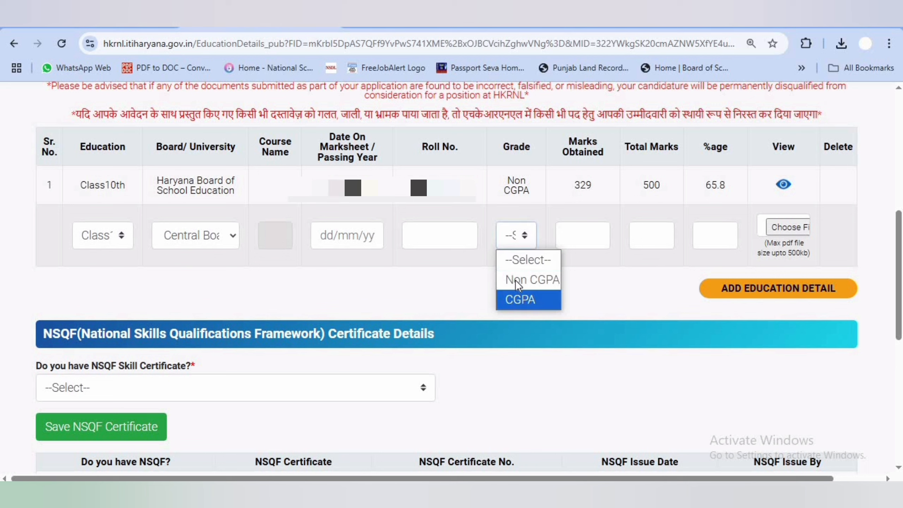
click(523, 281)
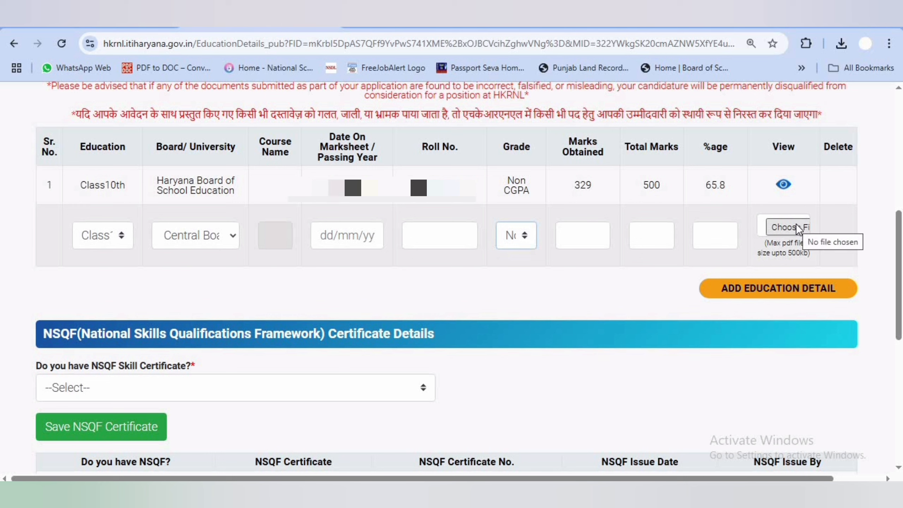
click(119, 245)
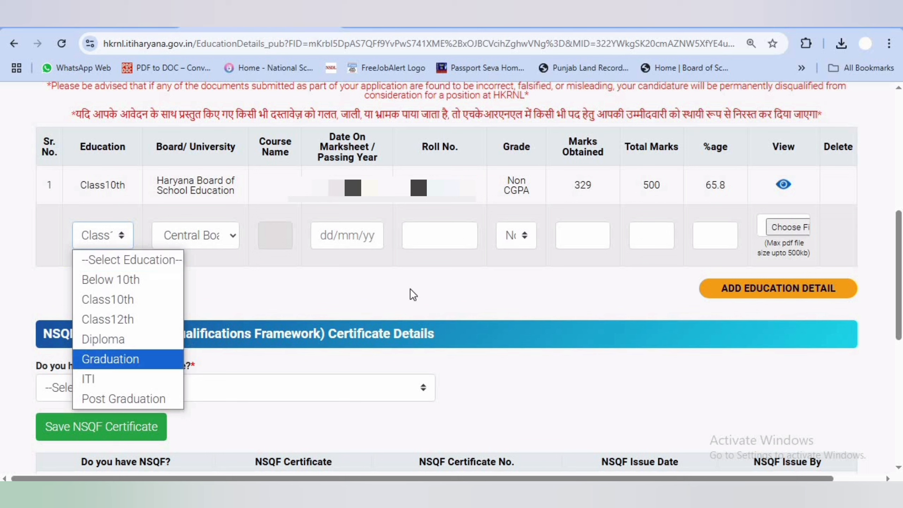
click(587, 278)
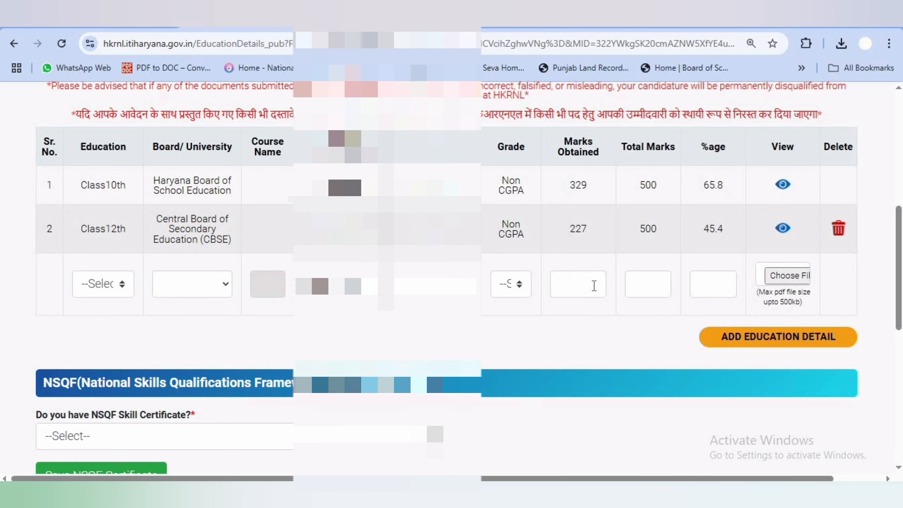
- Answer Yes to having an NSQF skill certificate
scroll(593, 288, down, 6)
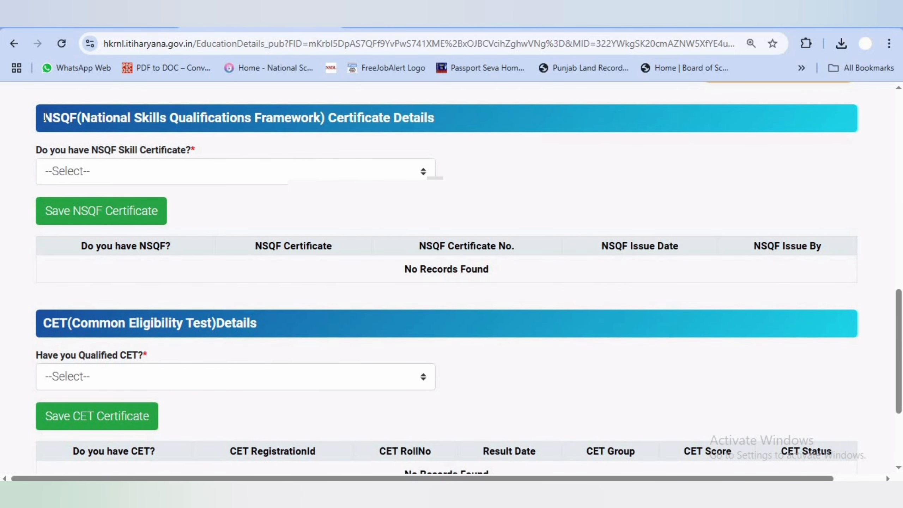
drag(44, 118, 264, 121)
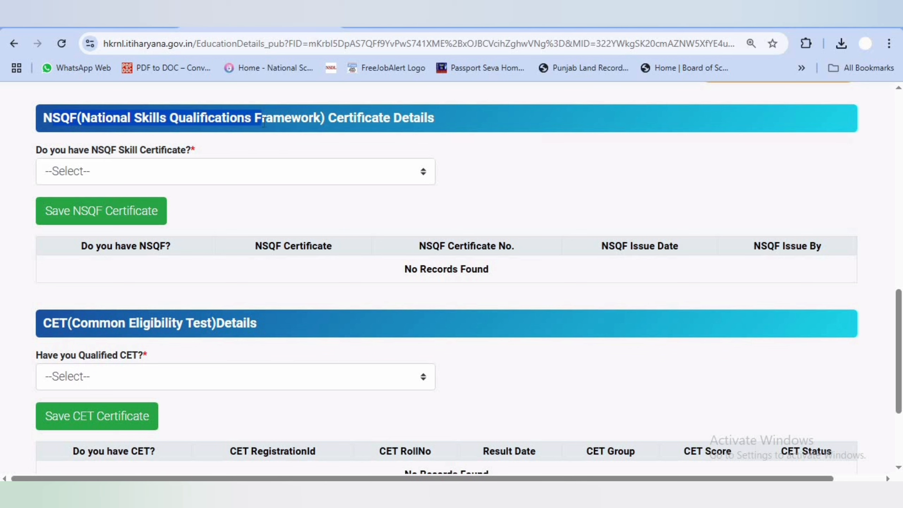
click(237, 169)
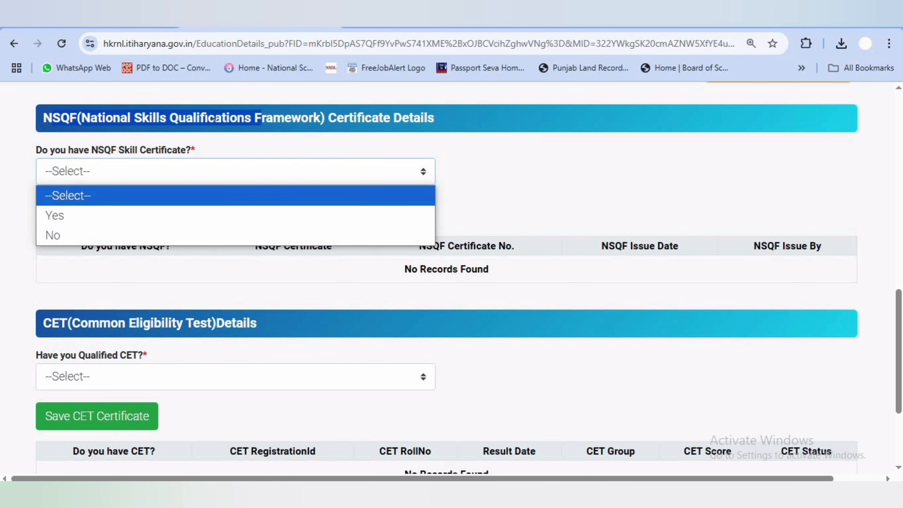
click(499, 118)
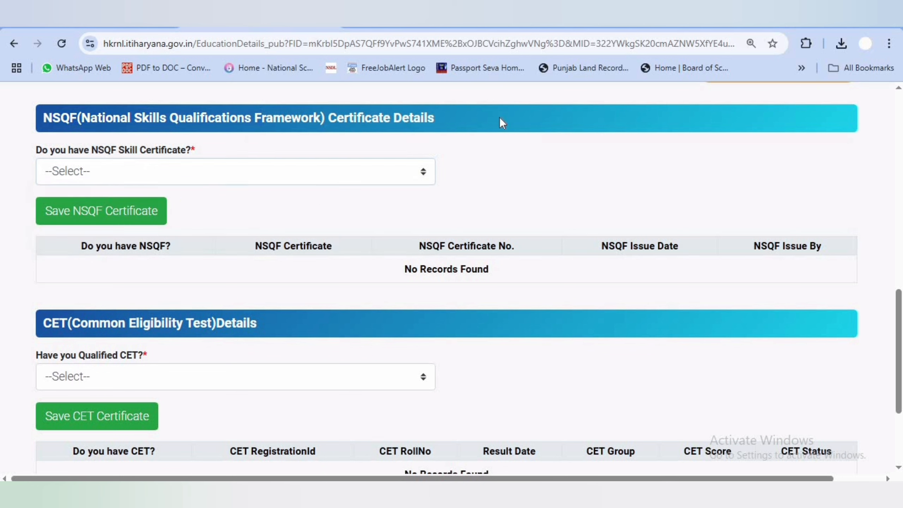
click(343, 180)
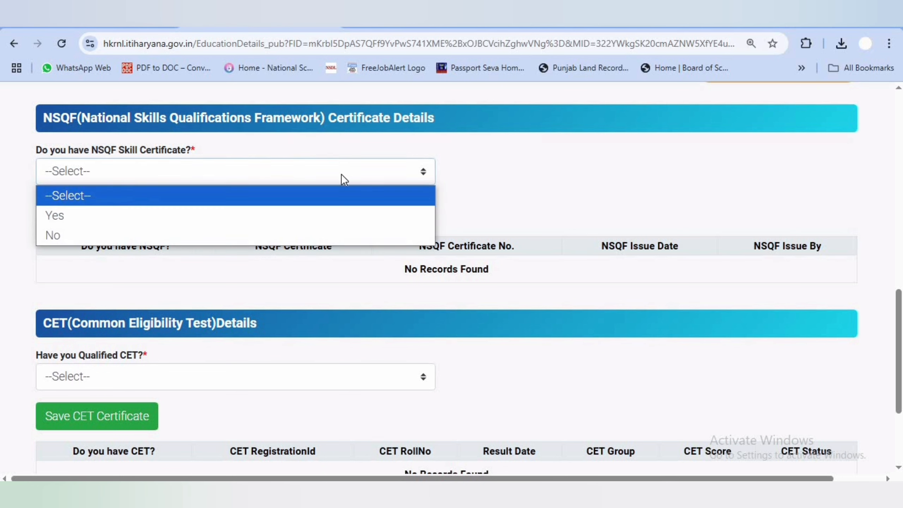
click(101, 214)
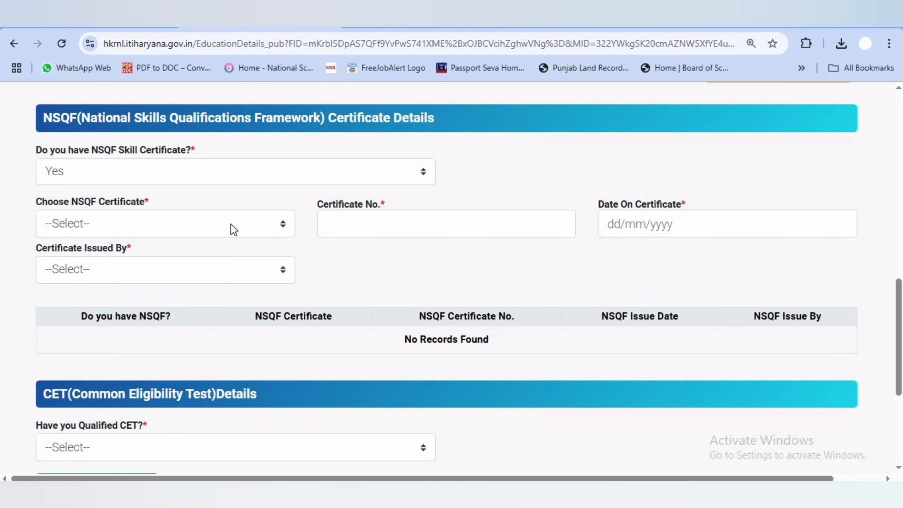
- Examine the NSQF certificate fields, including the available certificates and the issuing body options
click(162, 222)
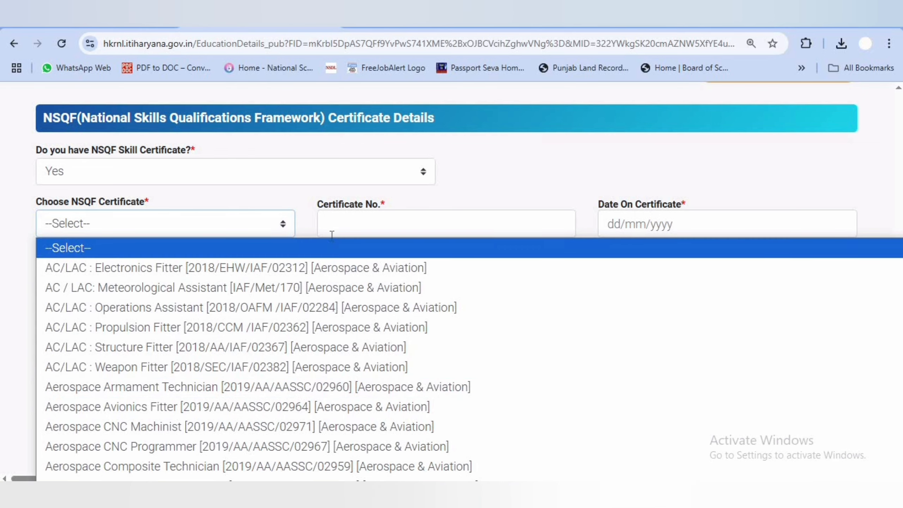
click(382, 217)
click(410, 219)
click(644, 222)
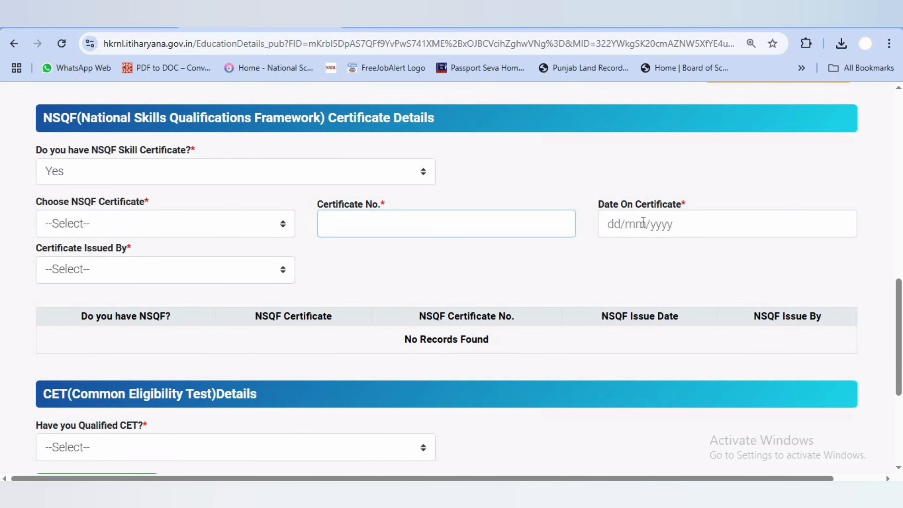
click(211, 275)
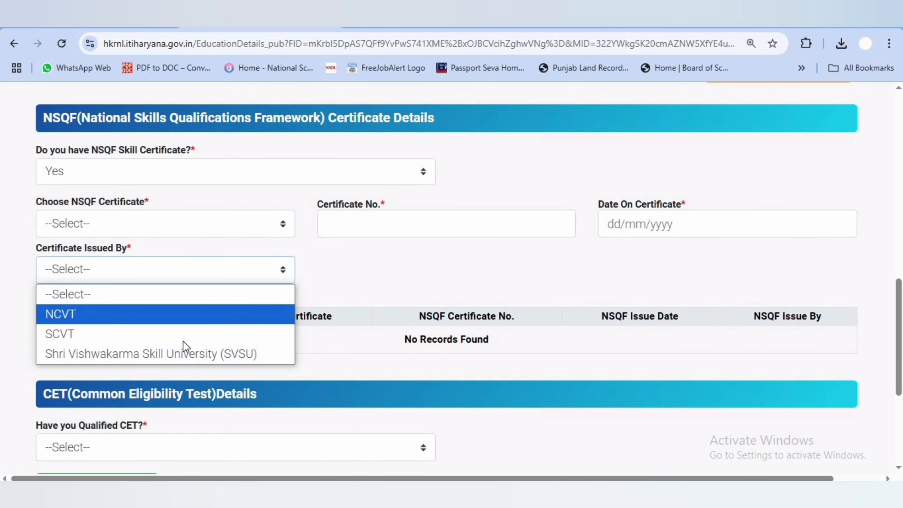
click(338, 314)
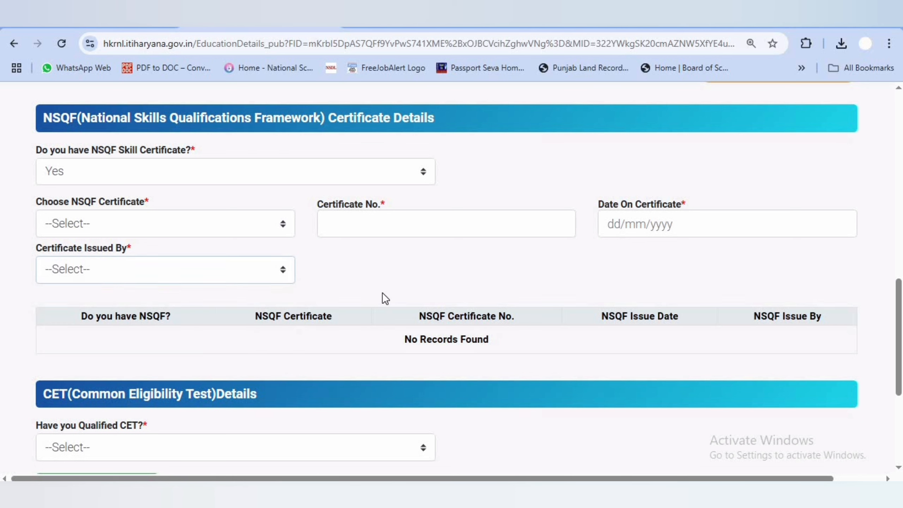
- Change the NSQF skill certificate answer to No and save the NSQF certificate record
click(256, 175)
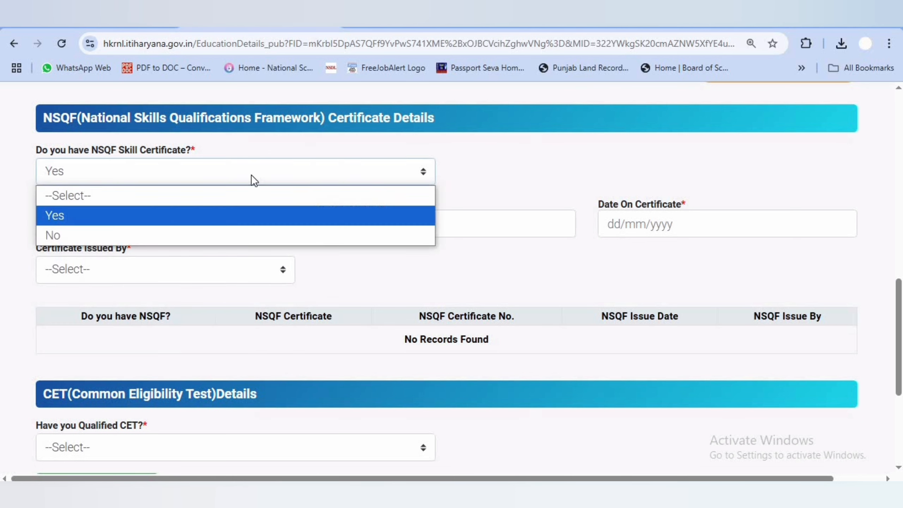
click(132, 237)
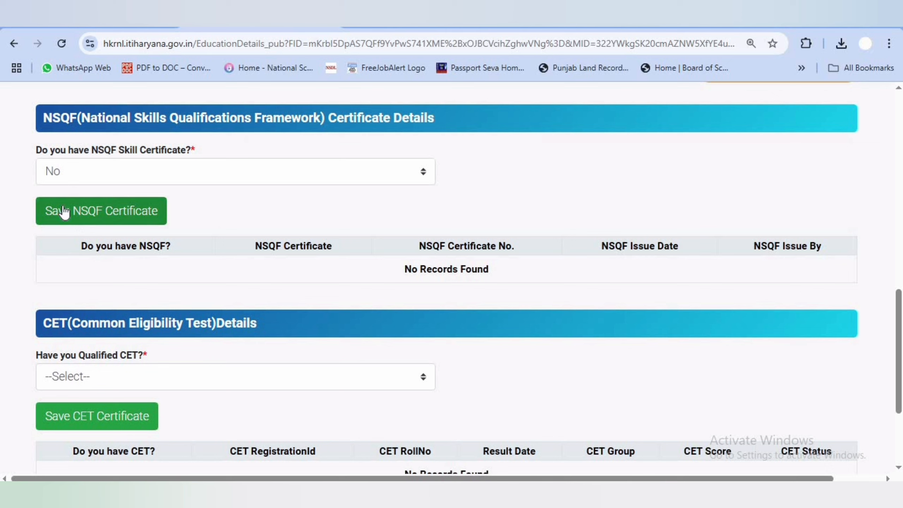
click(76, 215)
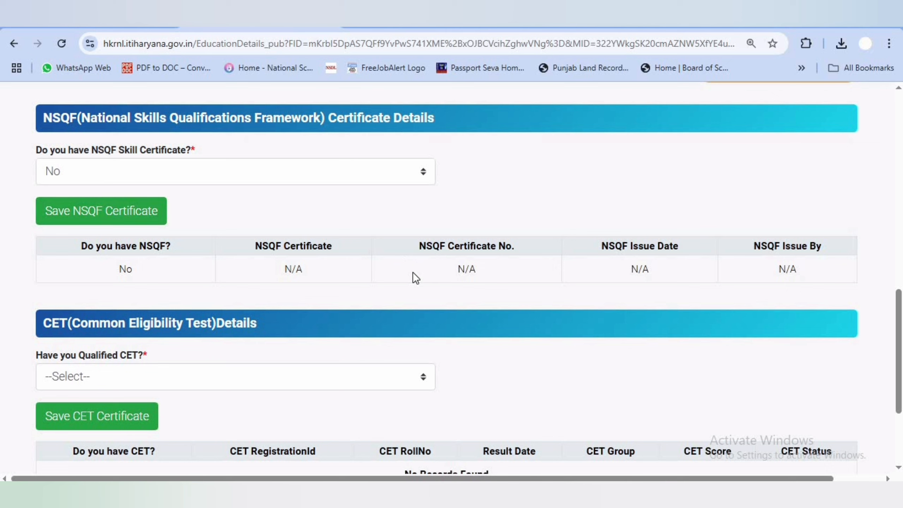
- Save a No answer for having qualified the CET and continue to the Socio Economic Criteria / License details step
click(347, 377)
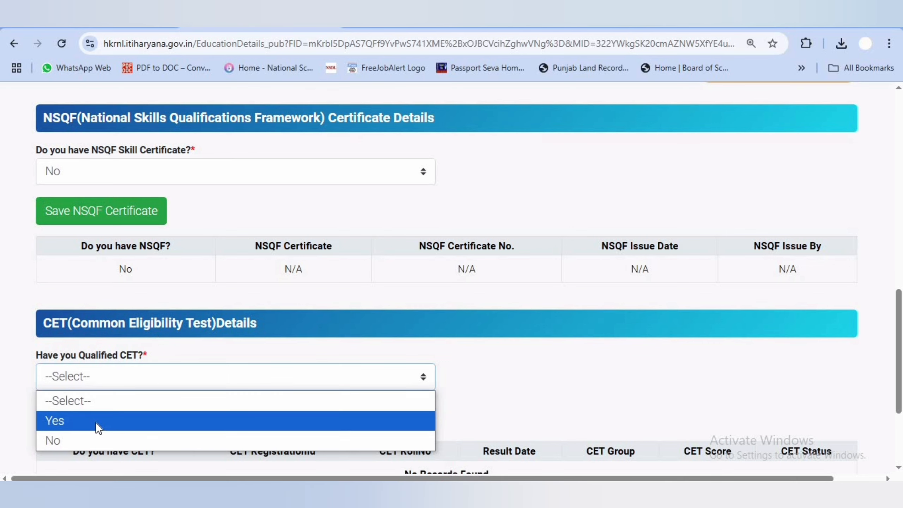
click(88, 440)
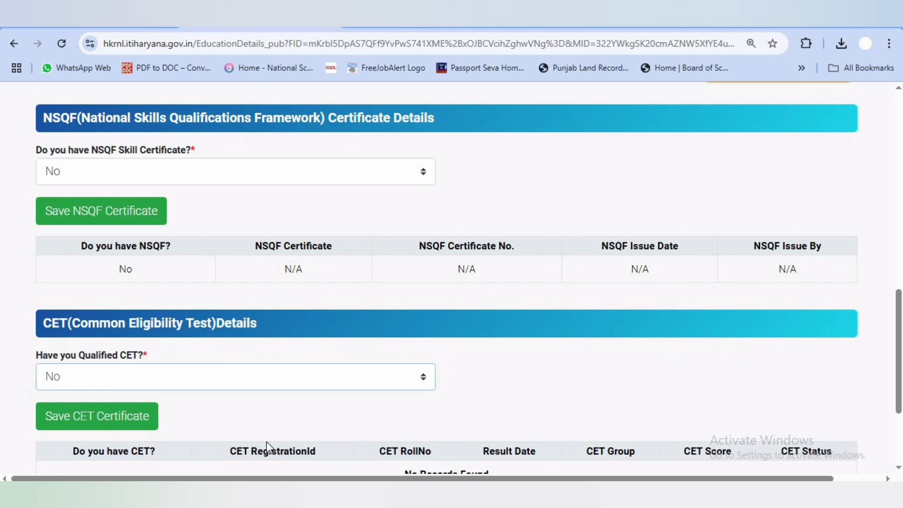
click(55, 428)
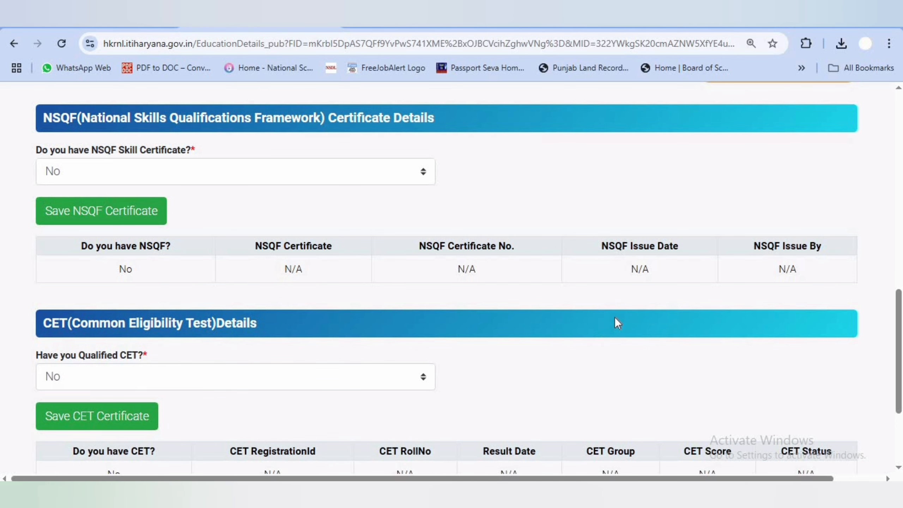
scroll(610, 318, down, 4)
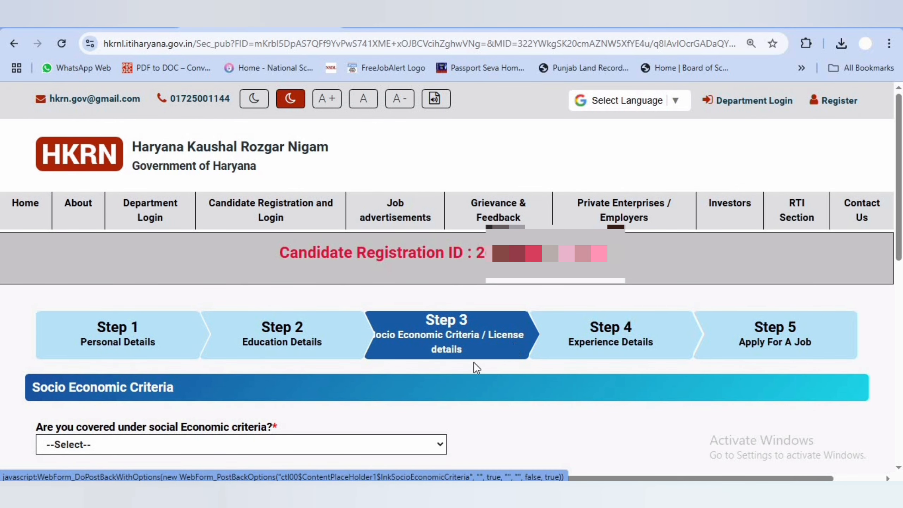
- Answer Yes to being covered under social economic criteria and check the options of the orphan question
scroll(667, 358, down, 5)
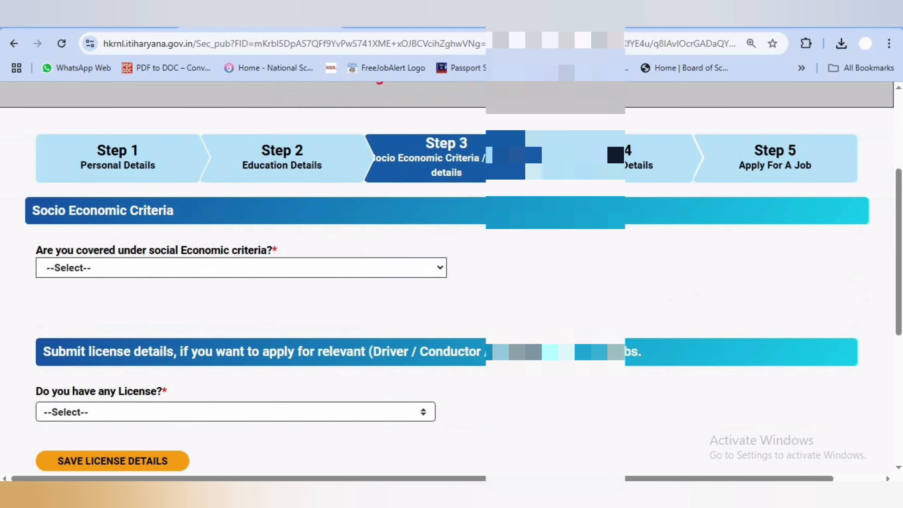
click(268, 266)
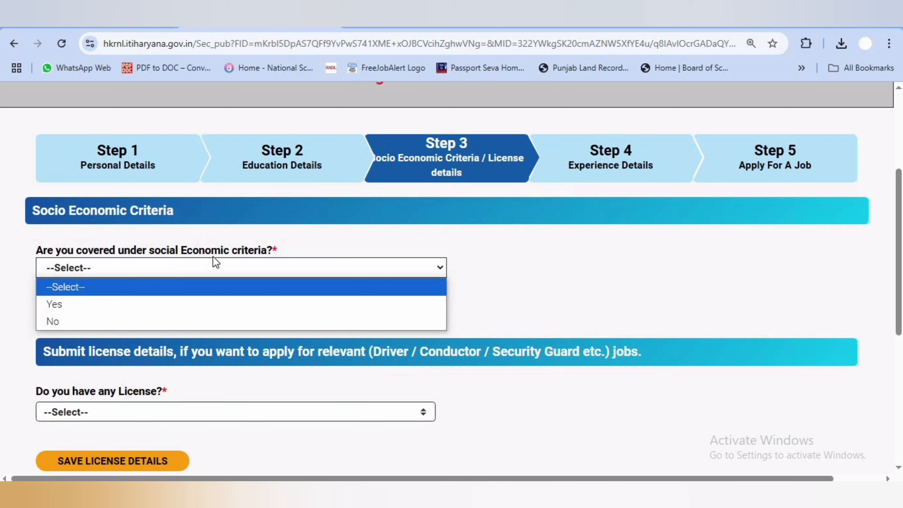
click(136, 304)
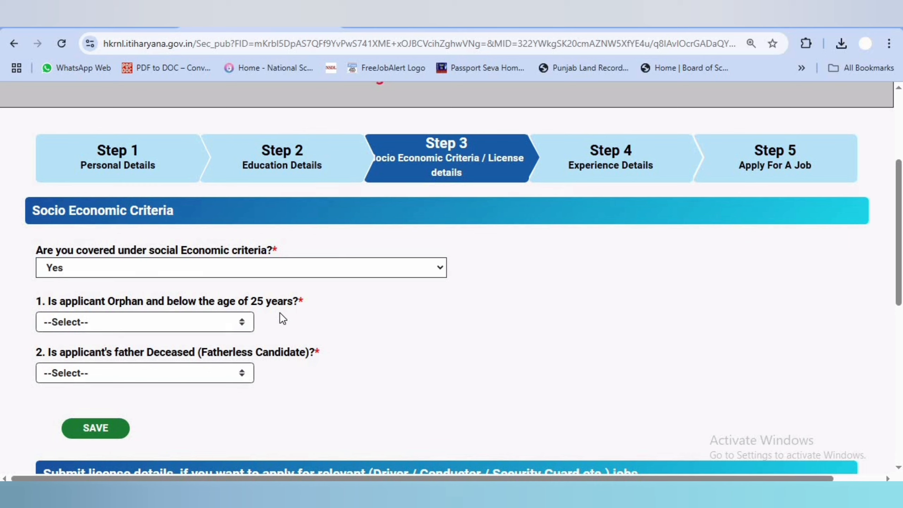
click(238, 325)
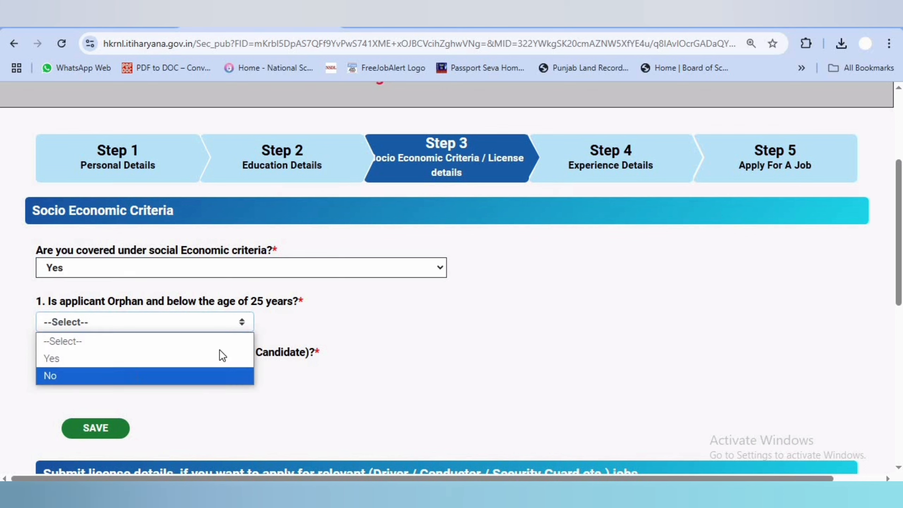
click(336, 323)
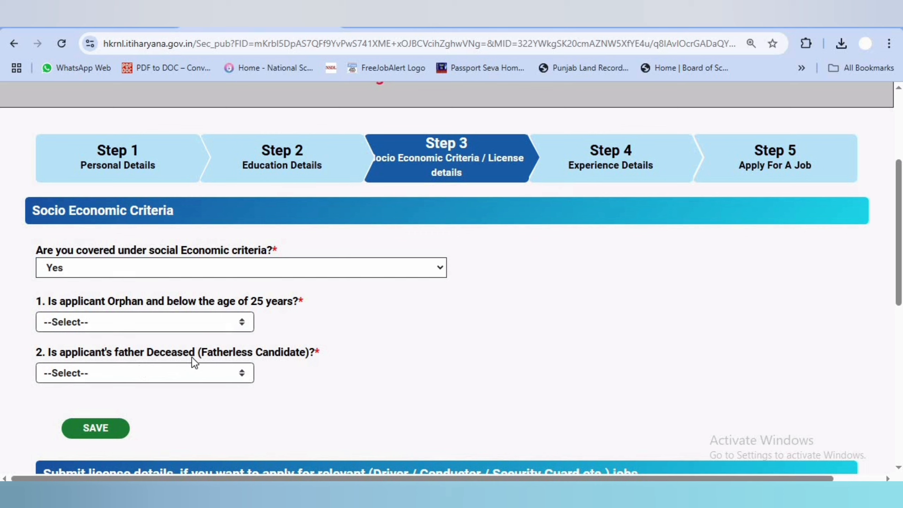
- Answer Yes to the question whether the applicant's father is deceased
click(234, 370)
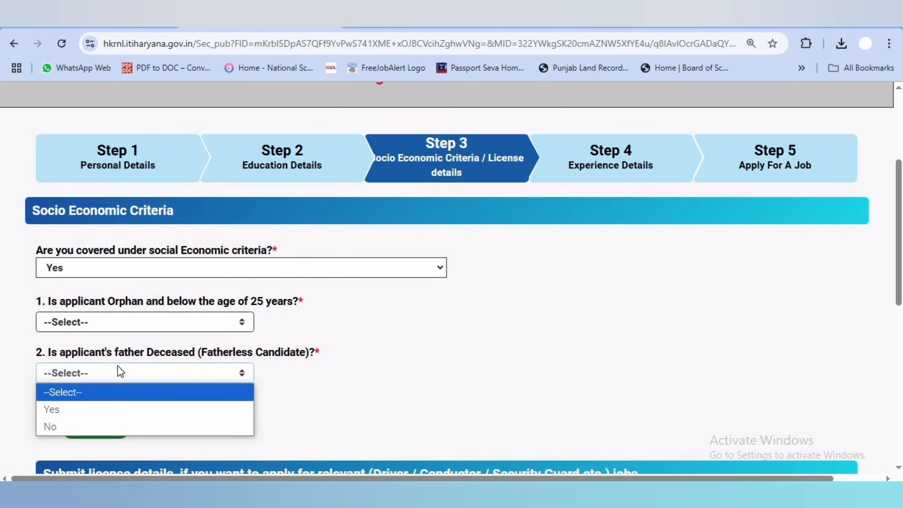
click(76, 412)
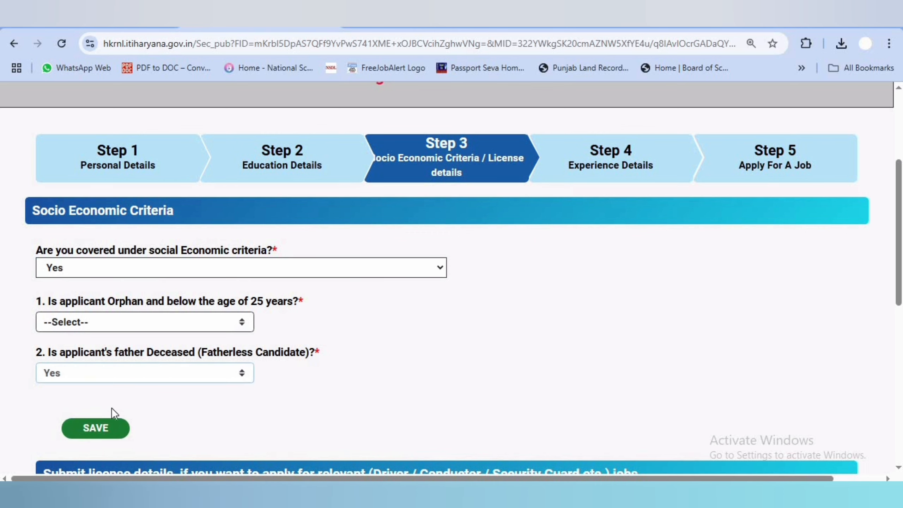
click(174, 379)
click(109, 428)
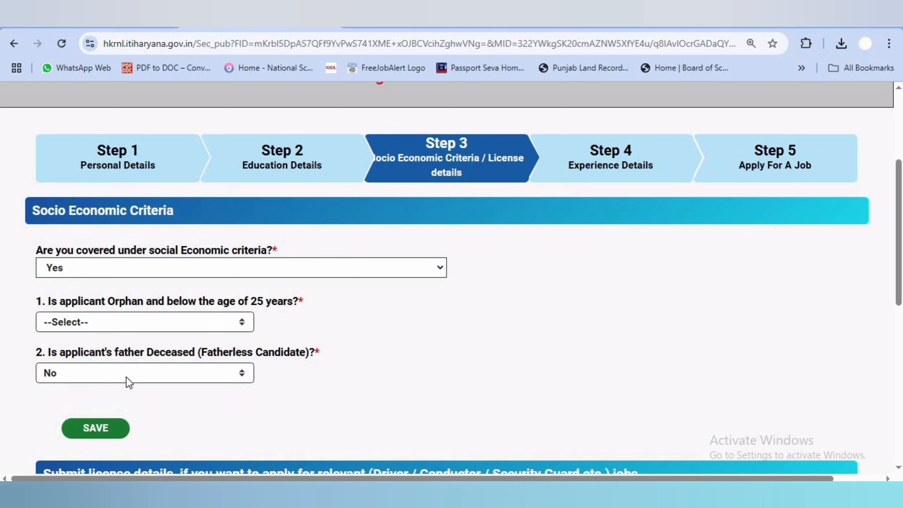
click(127, 375)
click(121, 409)
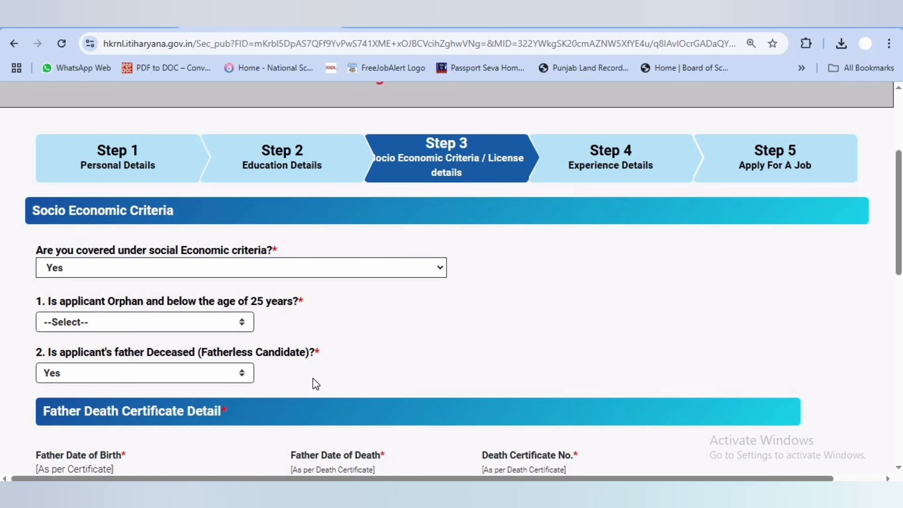
- Examine the father's death certificate fields, including the date entries and the file upload, and the answer options for the deceased father question
scroll(322, 372, down, 5)
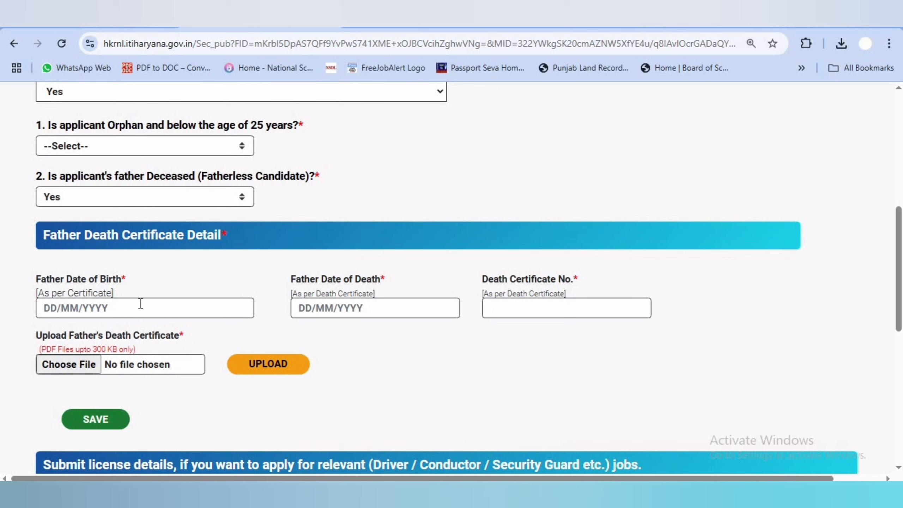
click(140, 303)
click(401, 308)
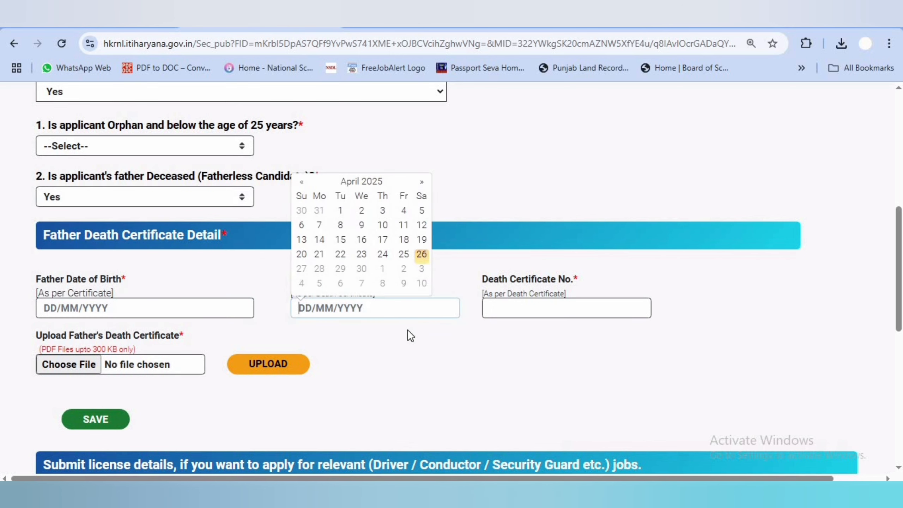
click(409, 340)
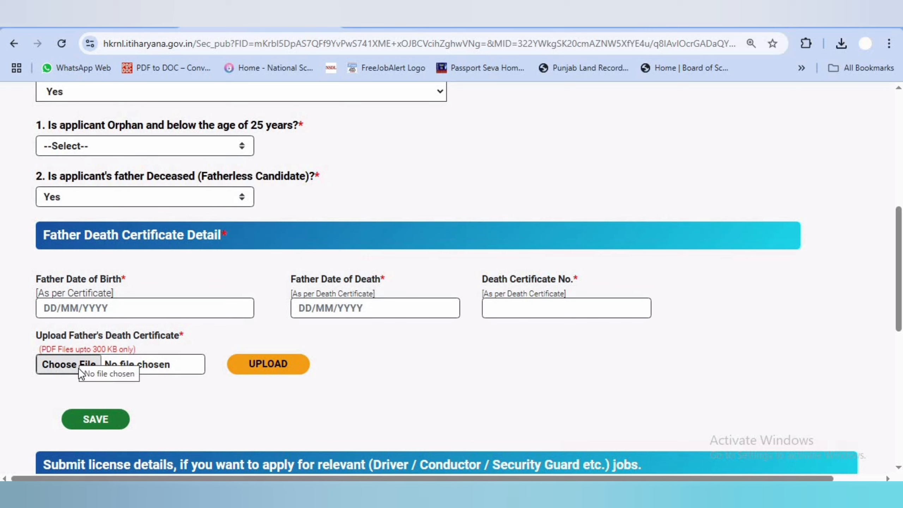
click(225, 199)
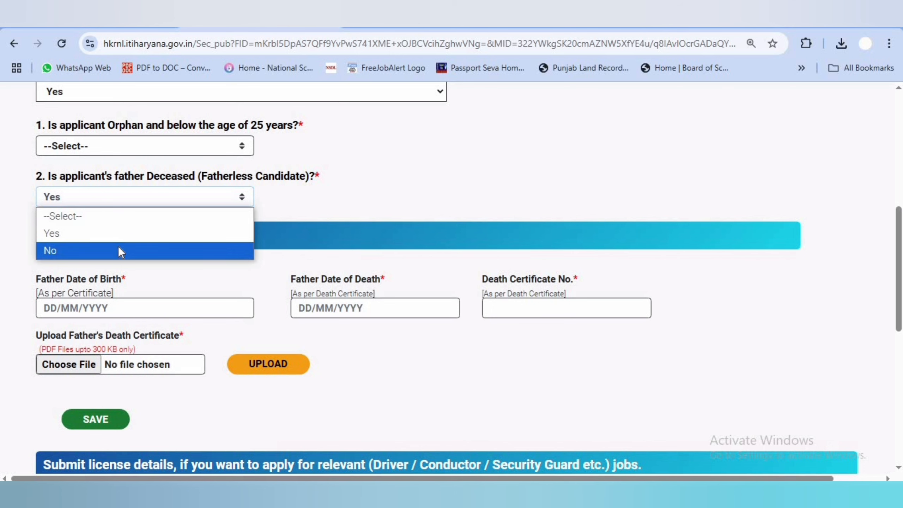
click(361, 146)
scroll(377, 167, up, 2)
- Answer No to having any license for driver, conductor or security guard jobs
scroll(187, 98, down, 10)
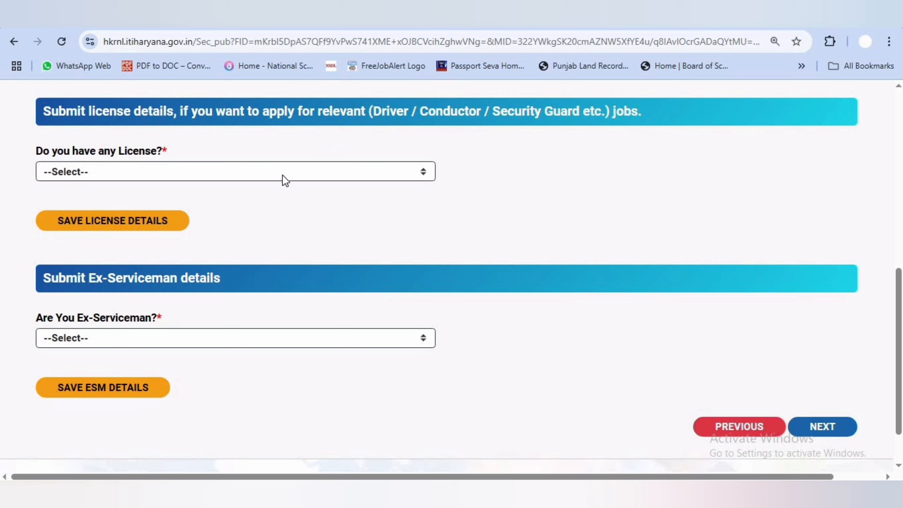
click(189, 173)
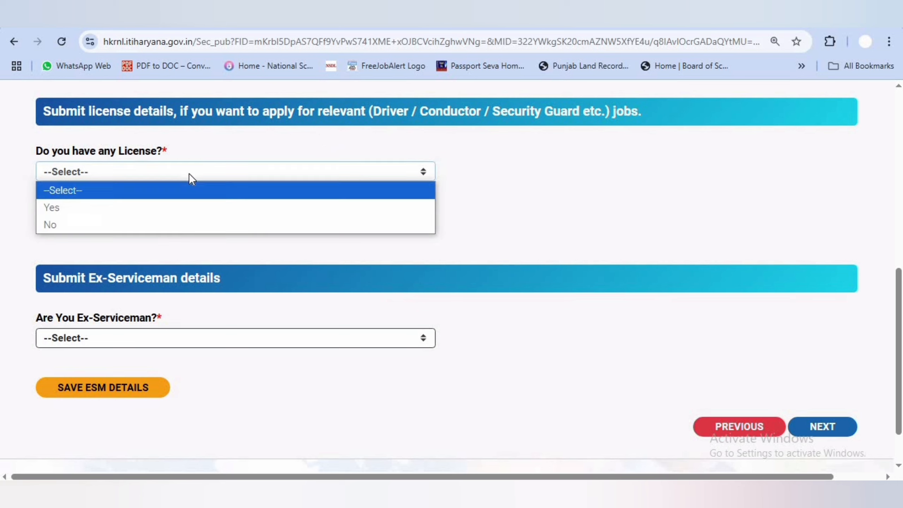
click(140, 224)
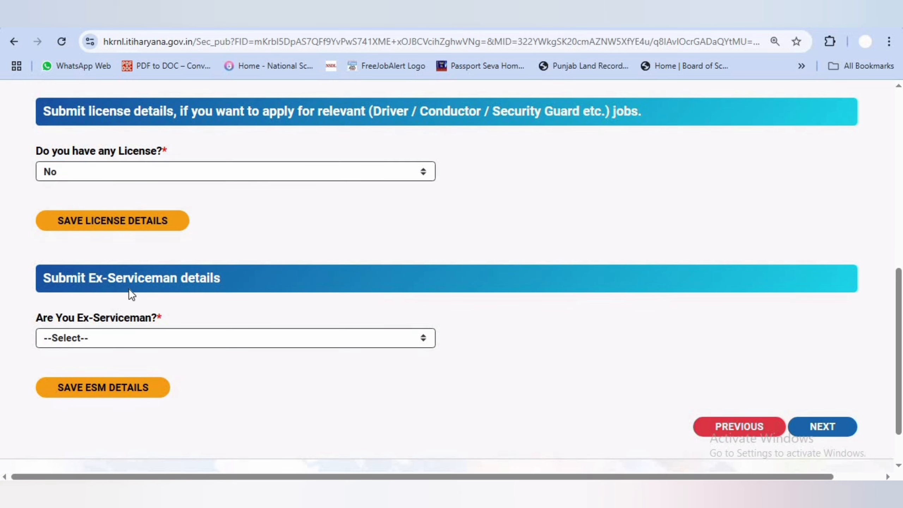
- Answer No to being an ex-serviceman and continue to the Experience Details step
click(245, 340)
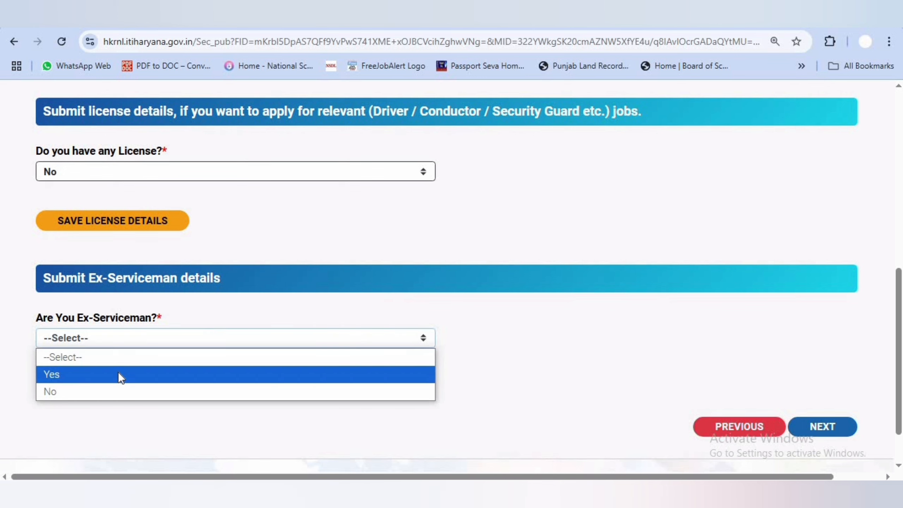
click(110, 392)
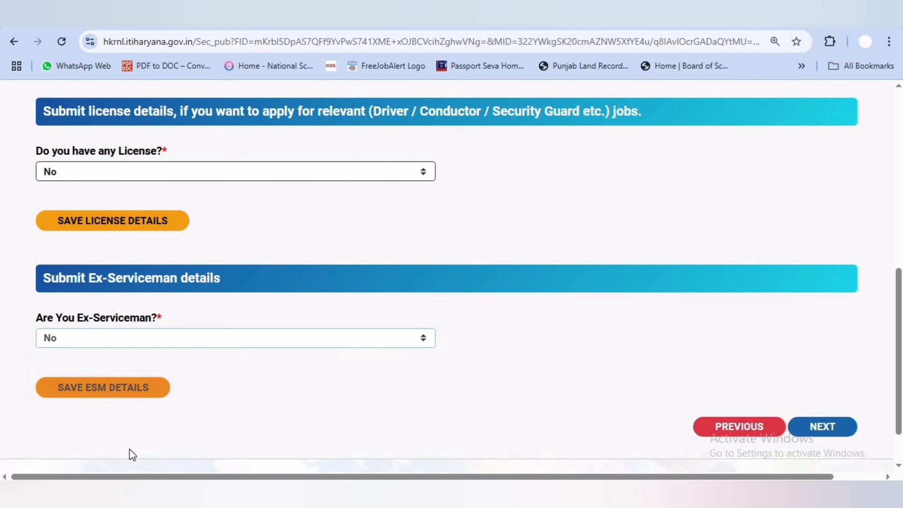
click(824, 426)
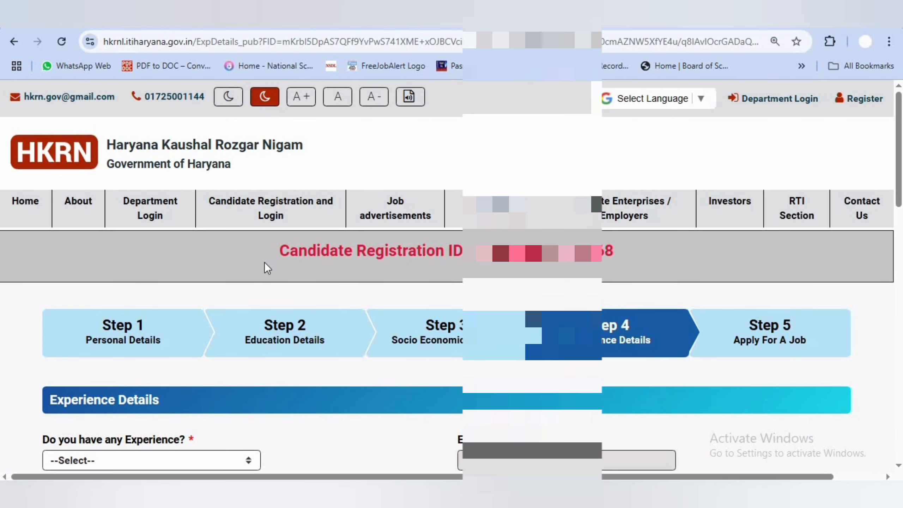
- Answer Yes to having any experience and set the experience type to Private / Enterprises
scroll(270, 263, down, 5)
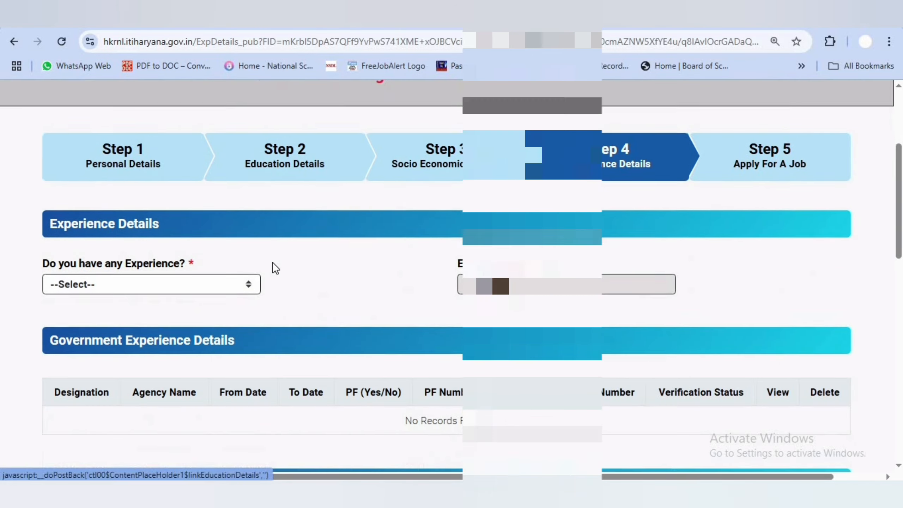
click(166, 283)
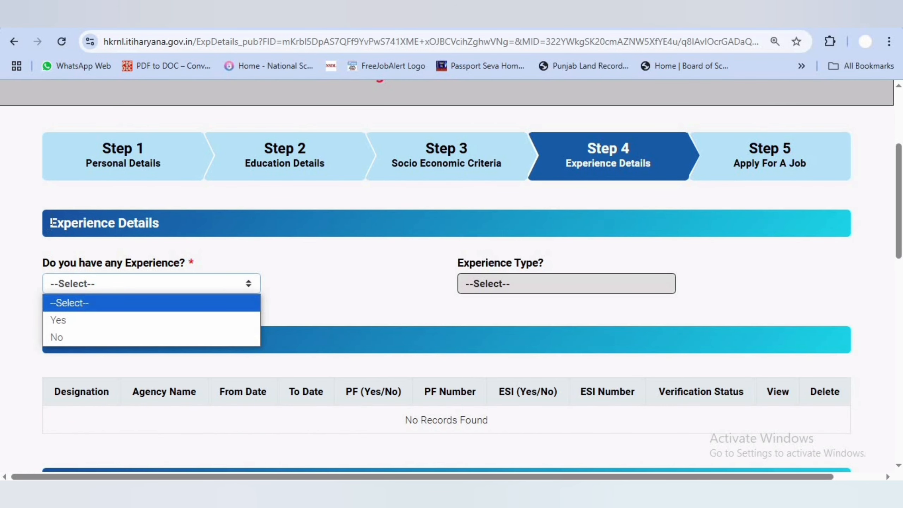
drag(52, 223, 144, 233)
click(184, 287)
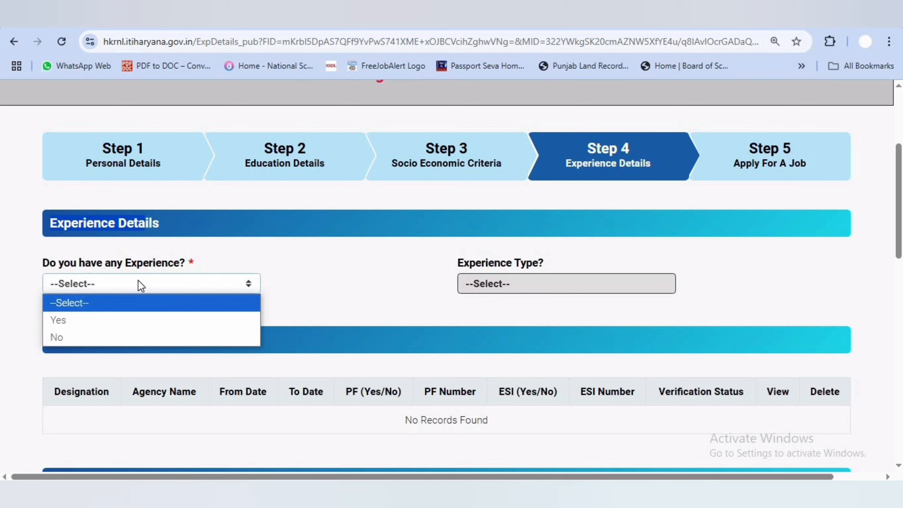
click(136, 322)
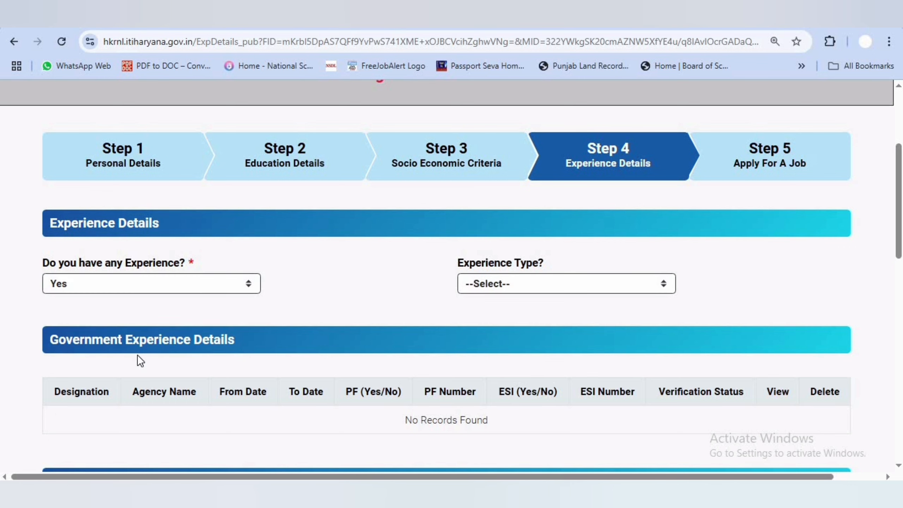
click(498, 284)
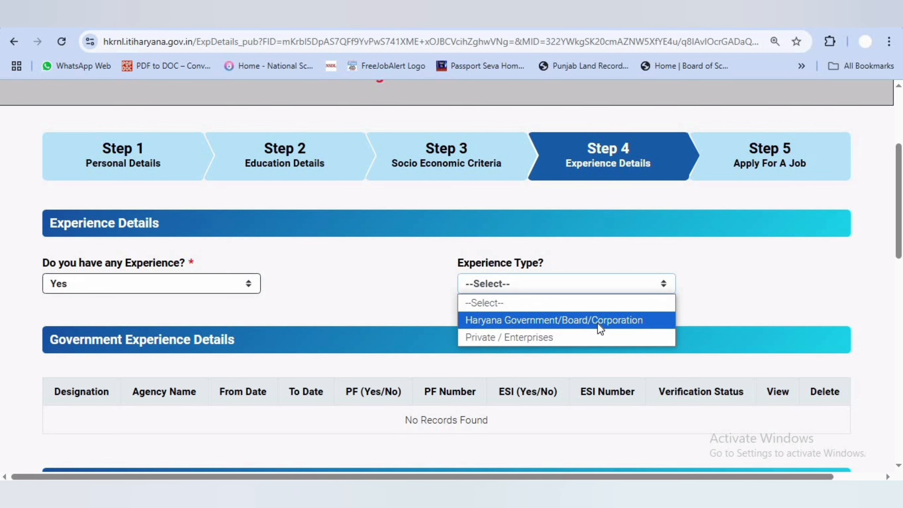
click(557, 336)
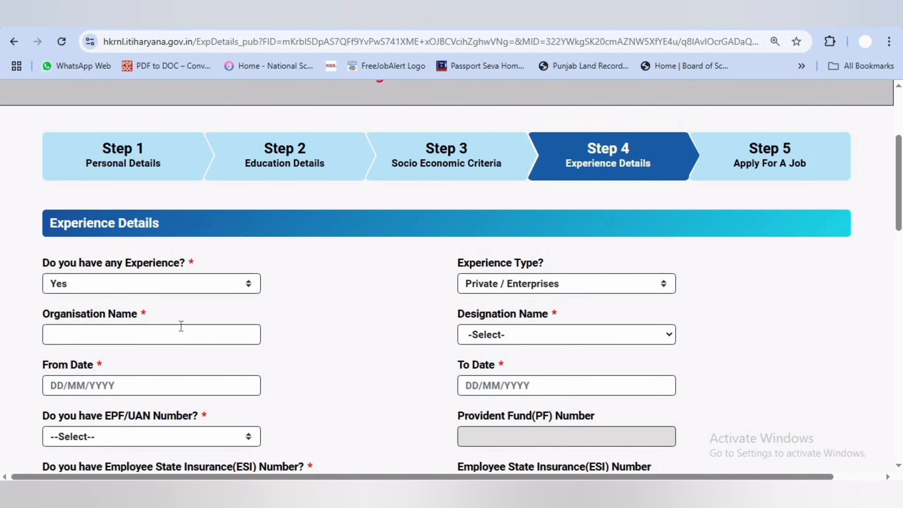
- Examine the private experience fields down to the file requirements for the experience certificate upload
scroll(185, 339, down, 5)
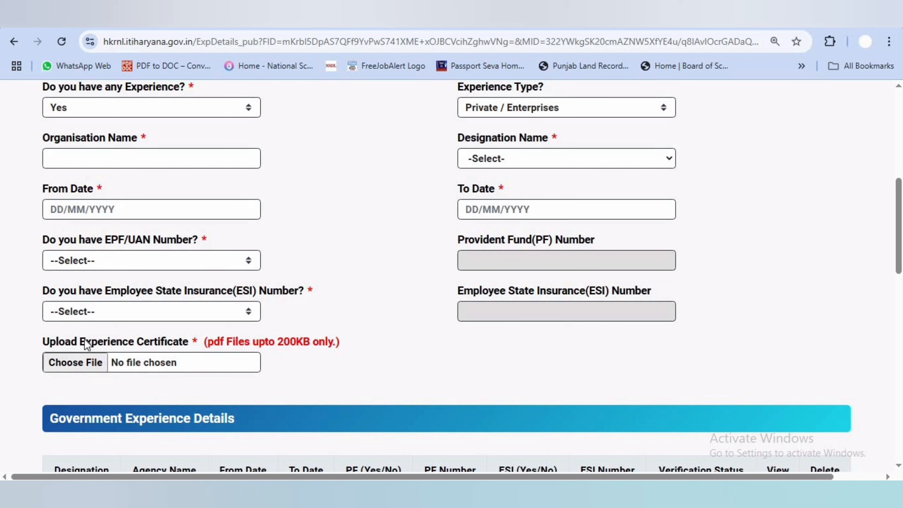
drag(50, 340, 161, 341)
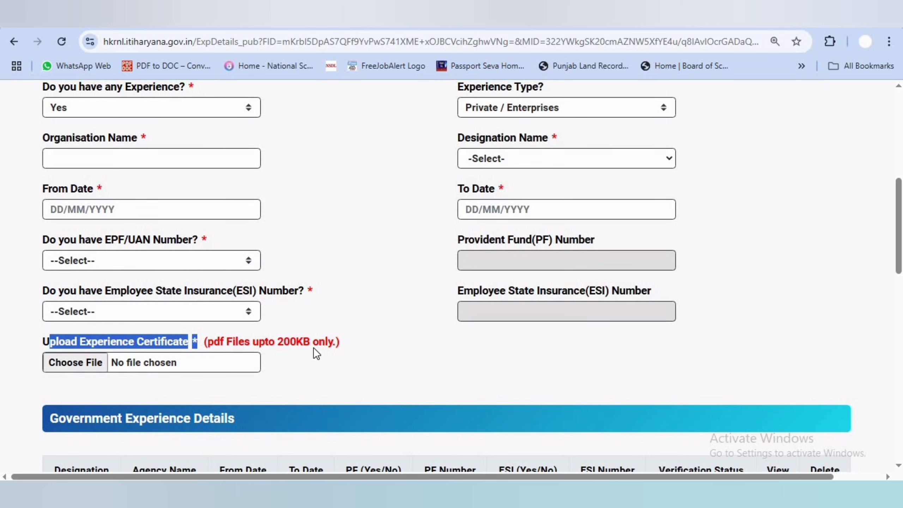
scroll(319, 366, up, 5)
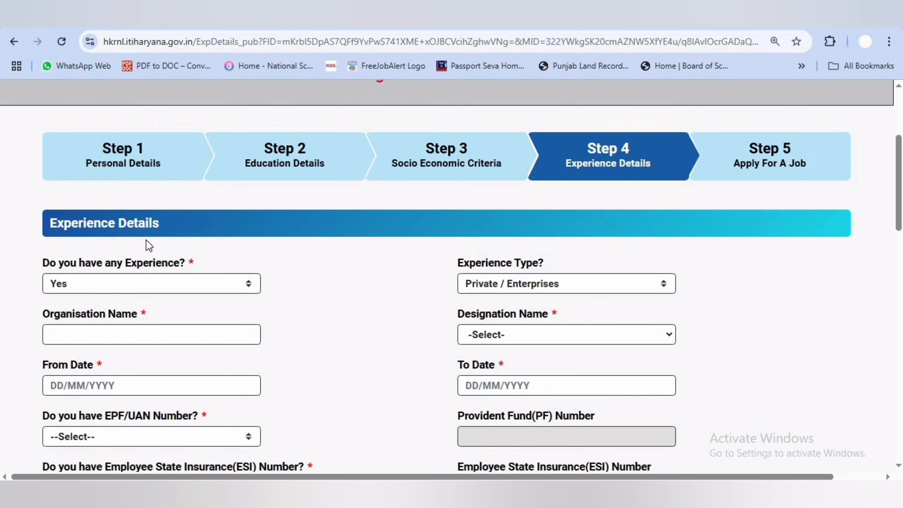
- Answer No to having any experience in the Experience Details form
click(174, 284)
click(117, 337)
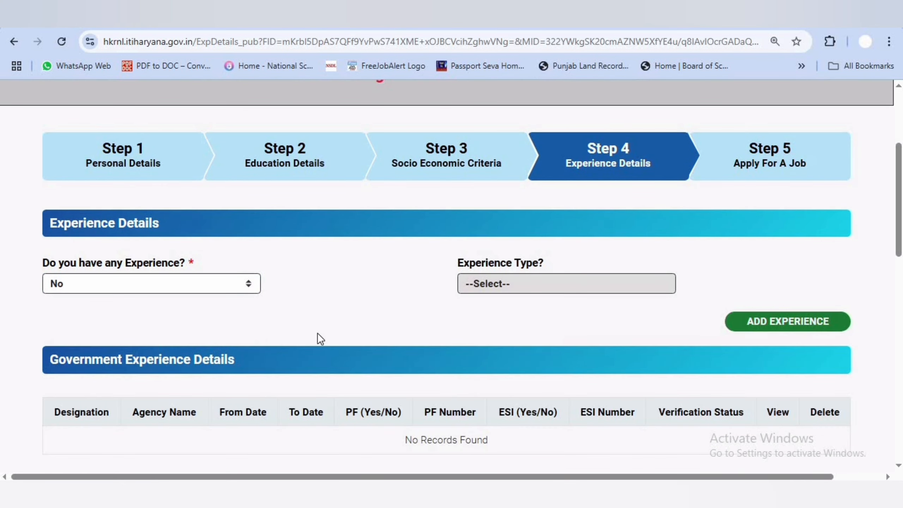
scroll(563, 316, down, 3)
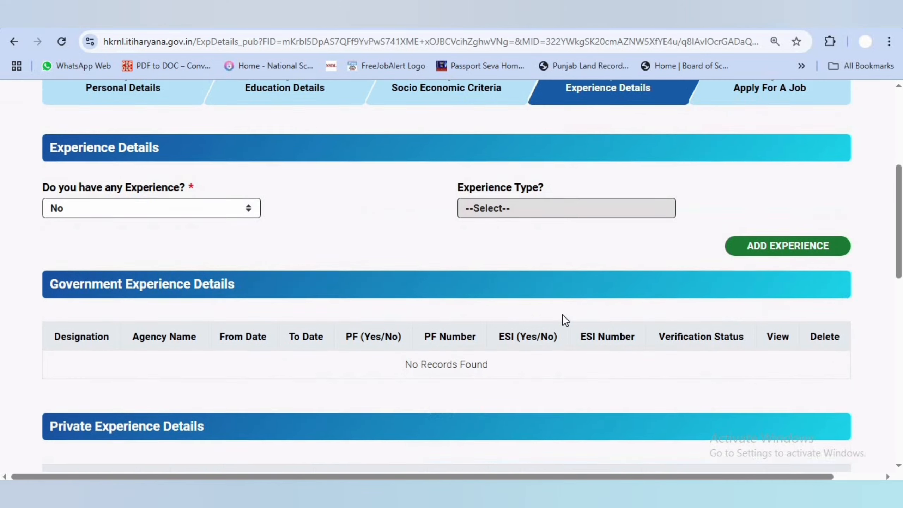
scroll(673, 280, down, 3)
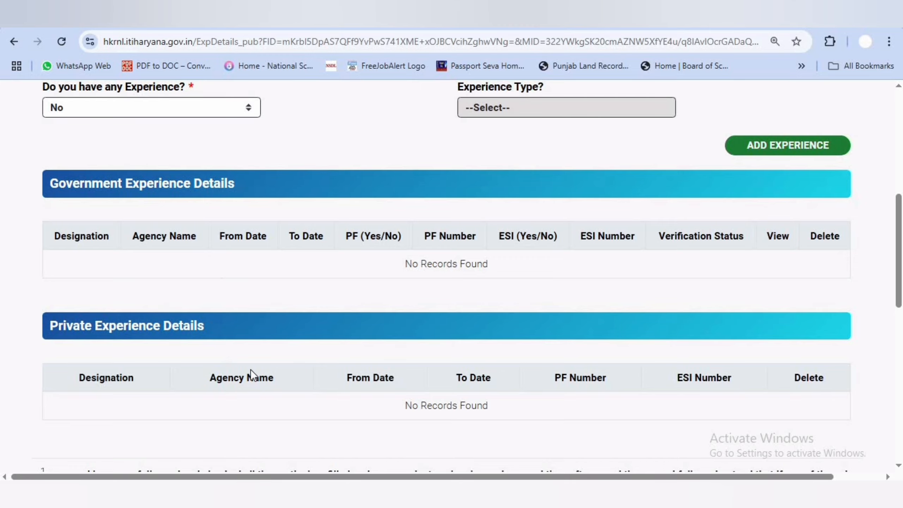
- Review declarations 1 to 4 and confirm that the conditions have been carefully read and understood
scroll(313, 318, down, 10)
scroll(578, 285, up, 3)
scroll(578, 285, down, 4)
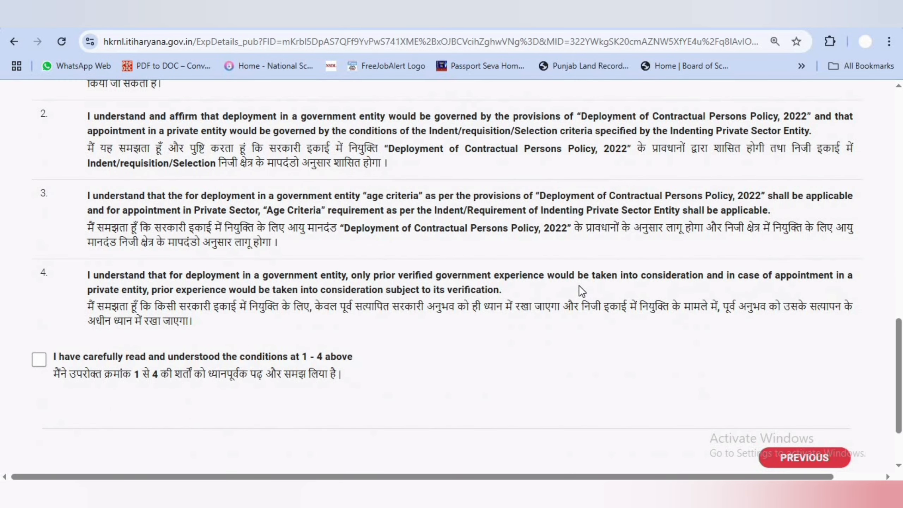
scroll(578, 292, down, 3)
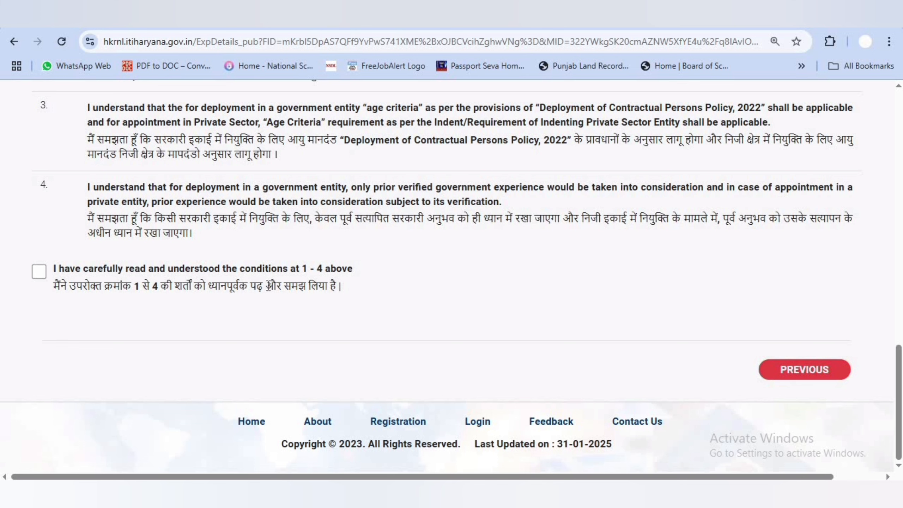
scroll(321, 237, up, 1)
scroll(322, 237, up, 2)
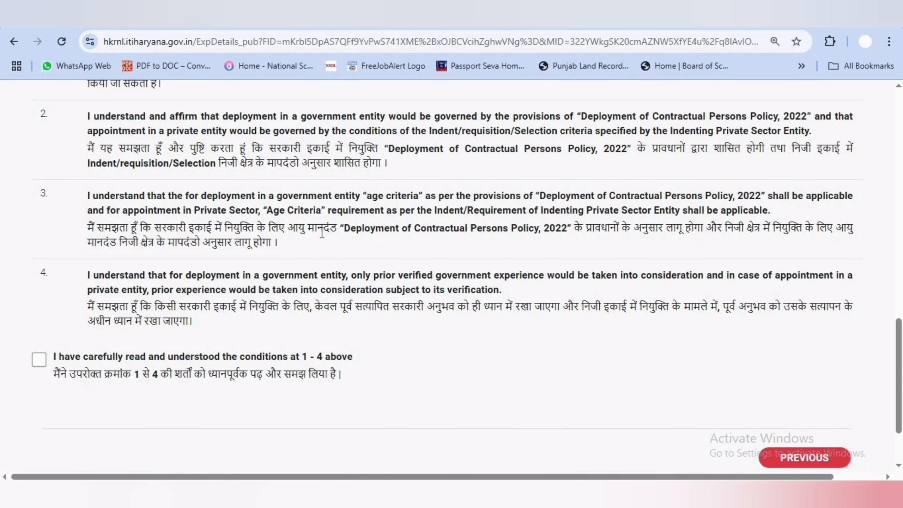
scroll(321, 233, up, 2)
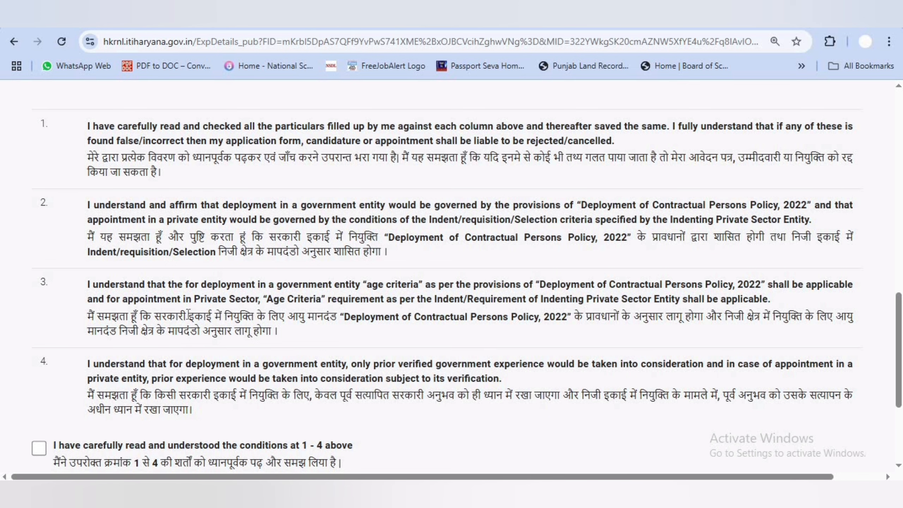
scroll(197, 334, down, 1)
scroll(196, 336, down, 4)
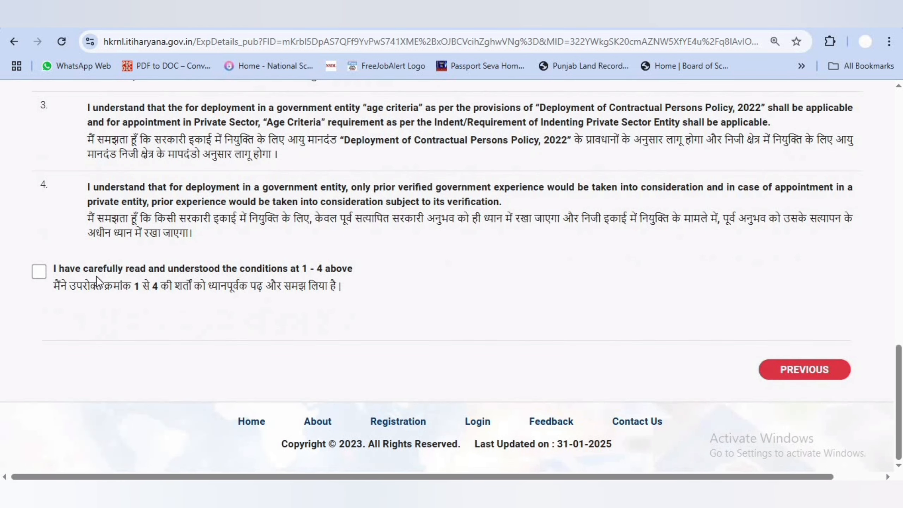
click(39, 271)
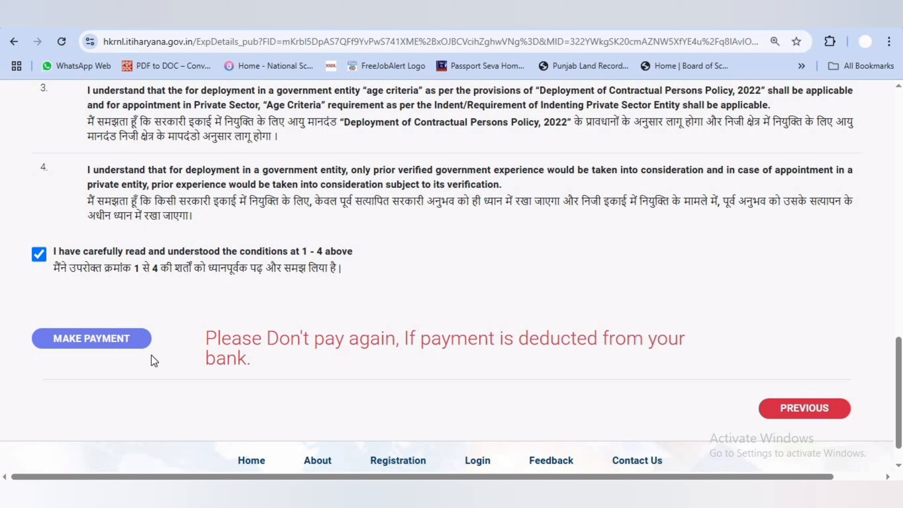
- Read the notice about paying again and start the registration payment
drag(206, 338, 540, 353)
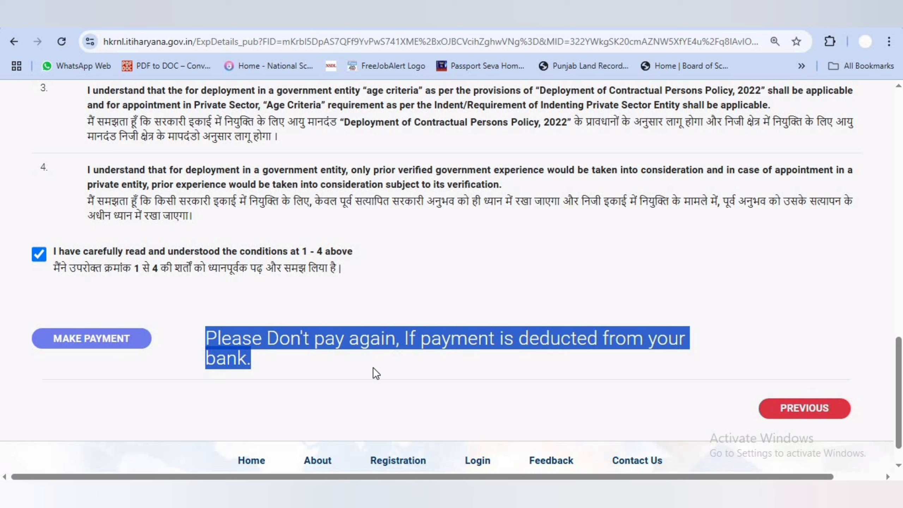
click(422, 349)
drag(405, 342, 636, 348)
click(636, 348)
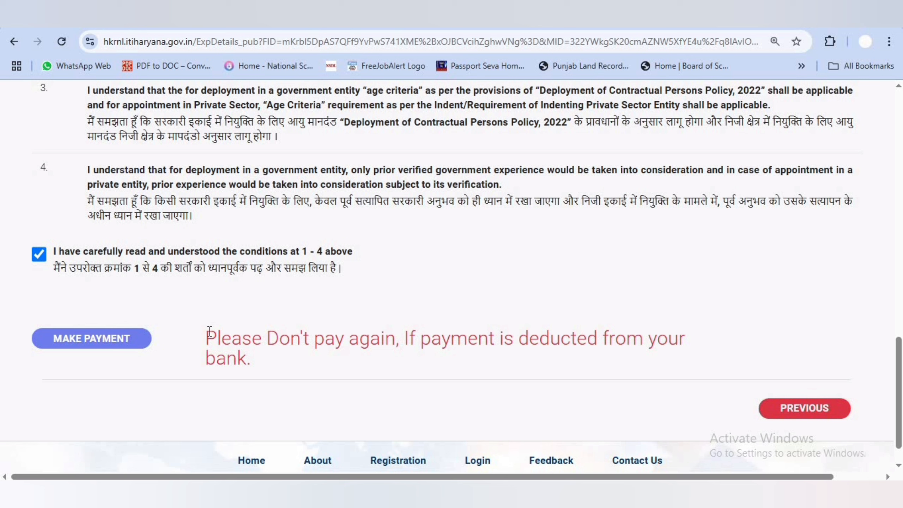
drag(206, 337, 342, 338)
click(342, 338)
click(90, 339)
- Try to open Step 5, Apply For A Job, from the Experience Details step
scroll(496, 371, up, 15)
scroll(495, 371, up, 5)
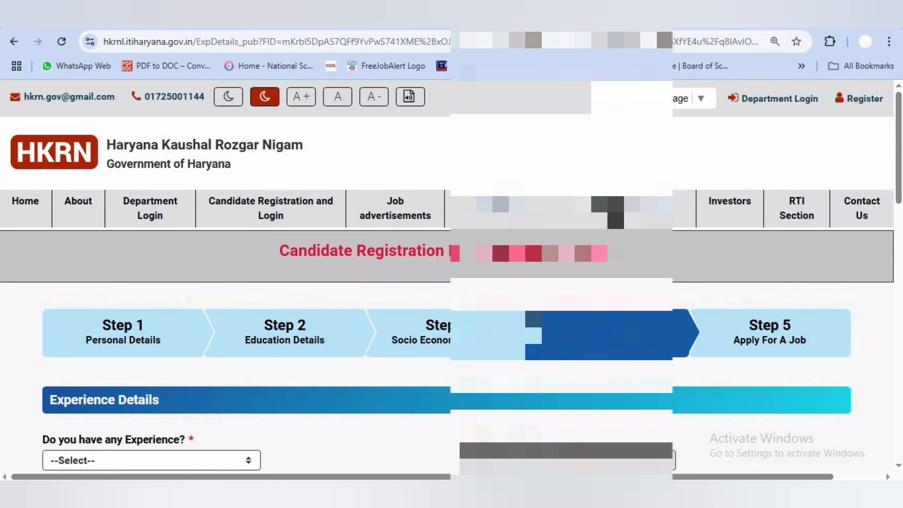
click(794, 338)
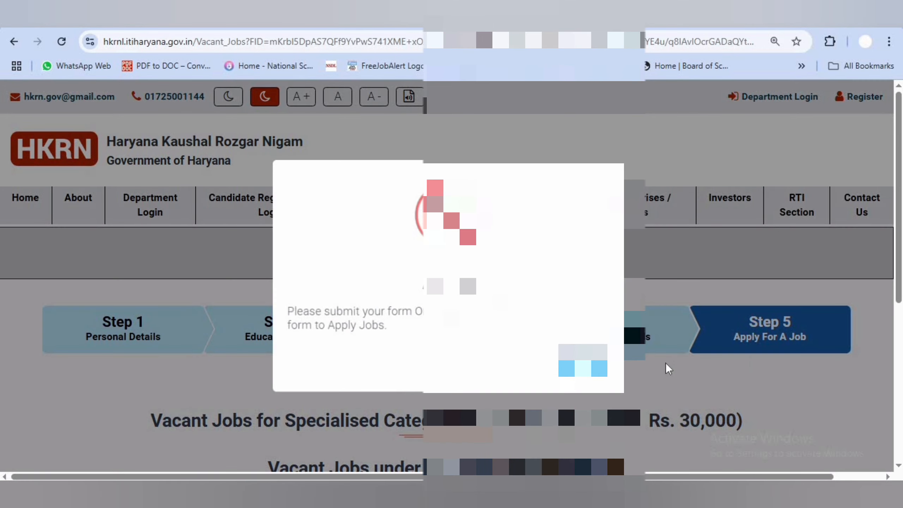
click(583, 366)
scroll(645, 367, down, 1)
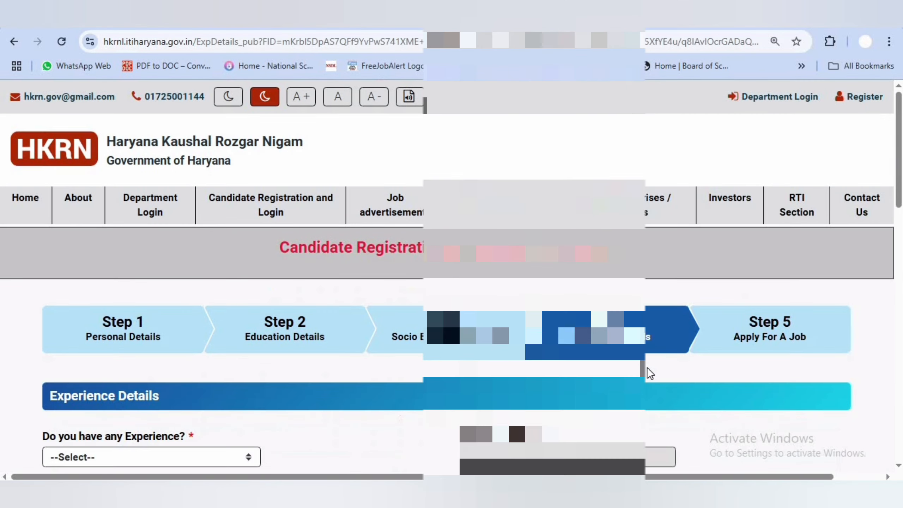
scroll(645, 370, down, 1)
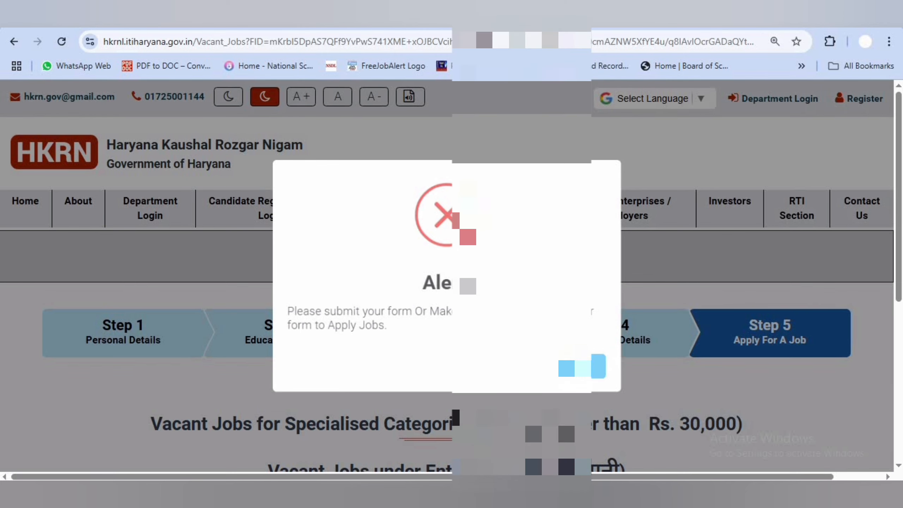
click(584, 367)
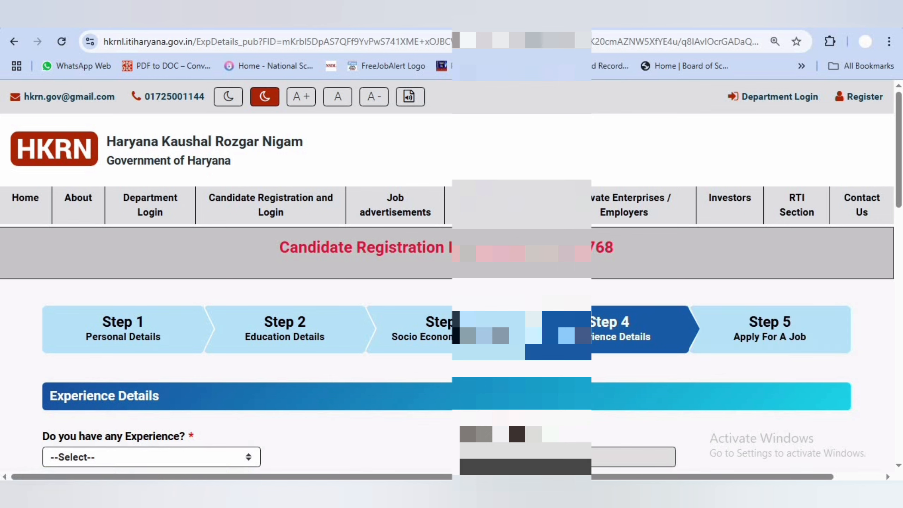
- Open the job advertisements and look through the general, specialised, enterprise and overseas vacancy tables
click(397, 214)
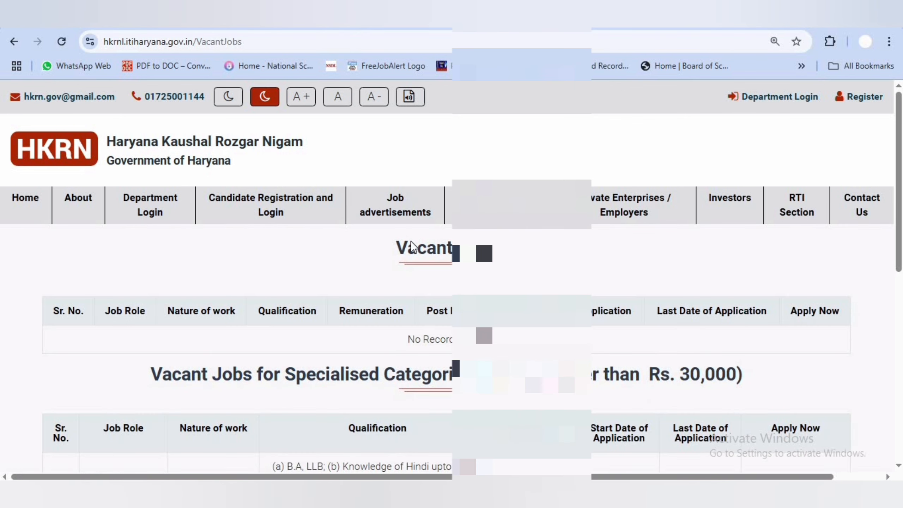
scroll(652, 322, down, 5)
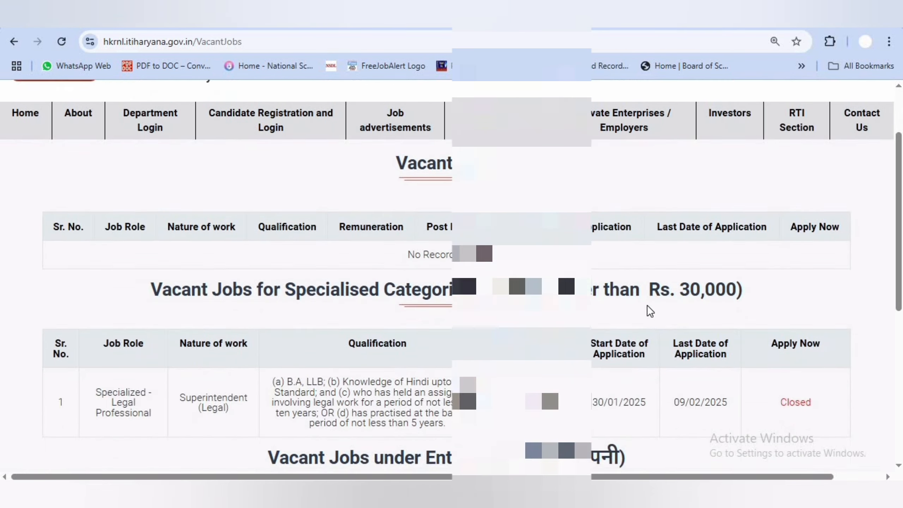
scroll(647, 300, down, 2)
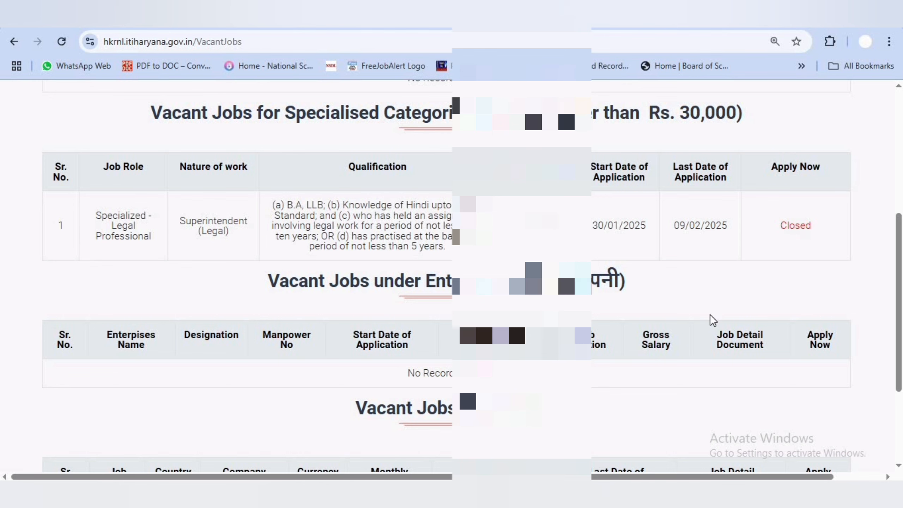
scroll(709, 314, down, 4)
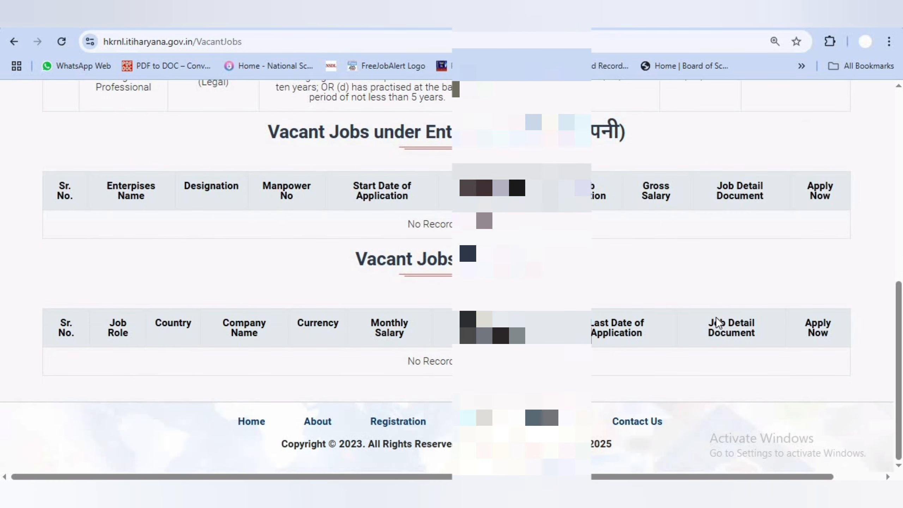
scroll(716, 316, up, 11)
scroll(717, 317, down, 7)
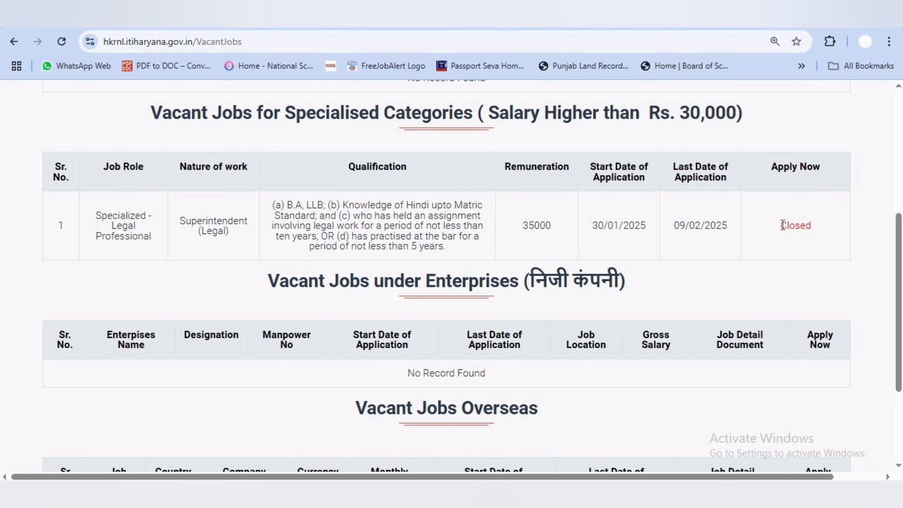
- Check the application status and the required qualification of the Superintendent (Legal) vacancy
drag(774, 230, 823, 229)
scroll(749, 218, up, 6)
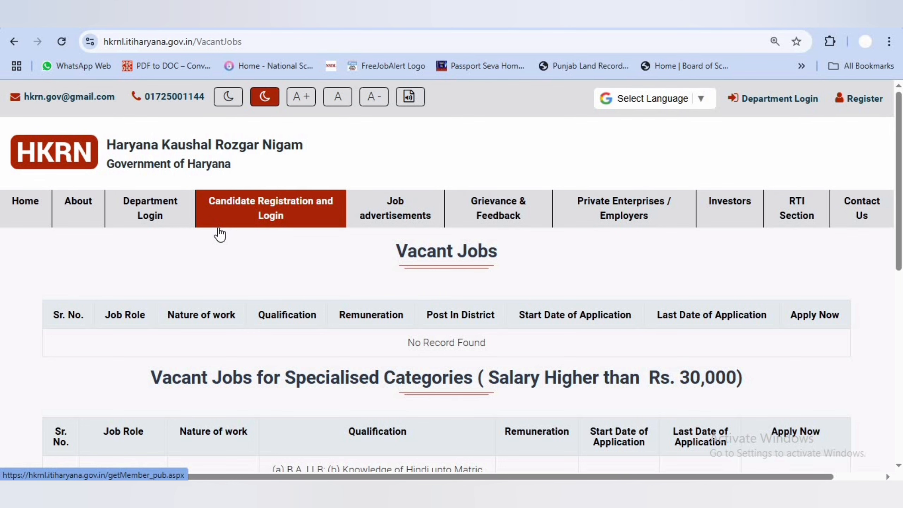
scroll(732, 315, down, 5)
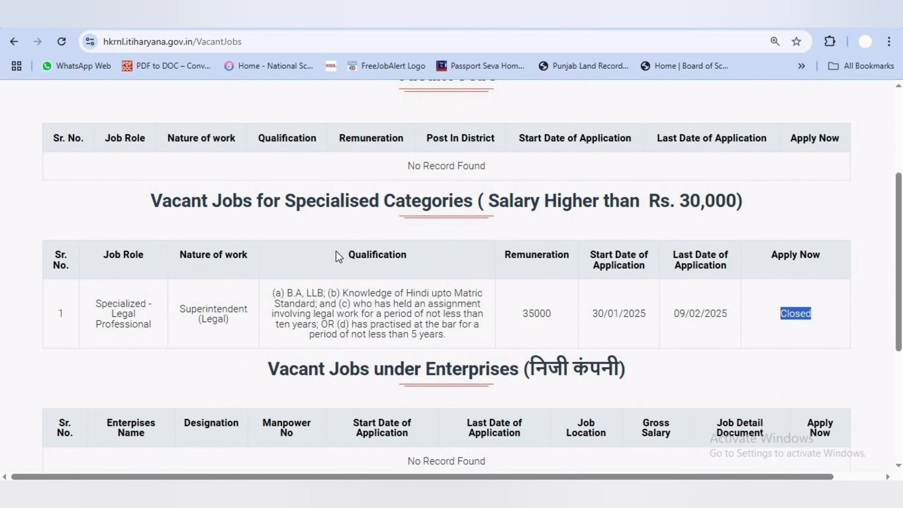
drag(275, 292, 454, 345)
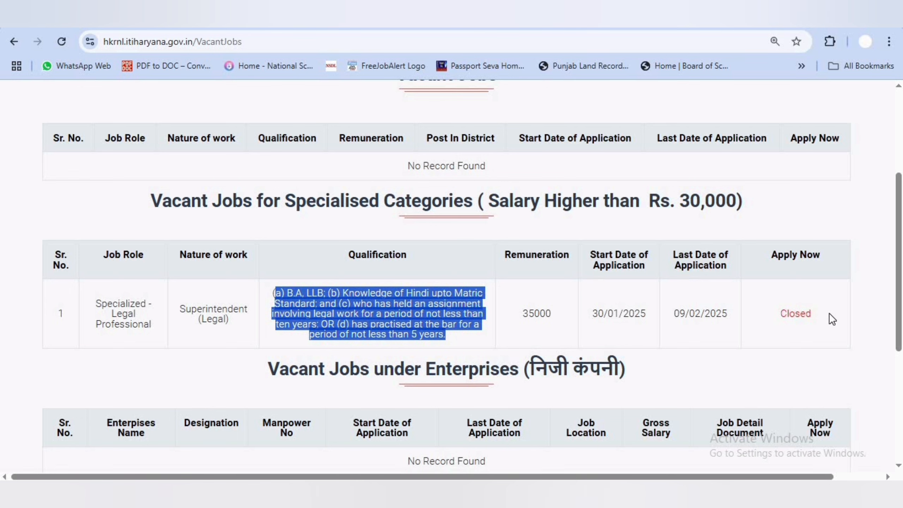
scroll(820, 313, up, 5)
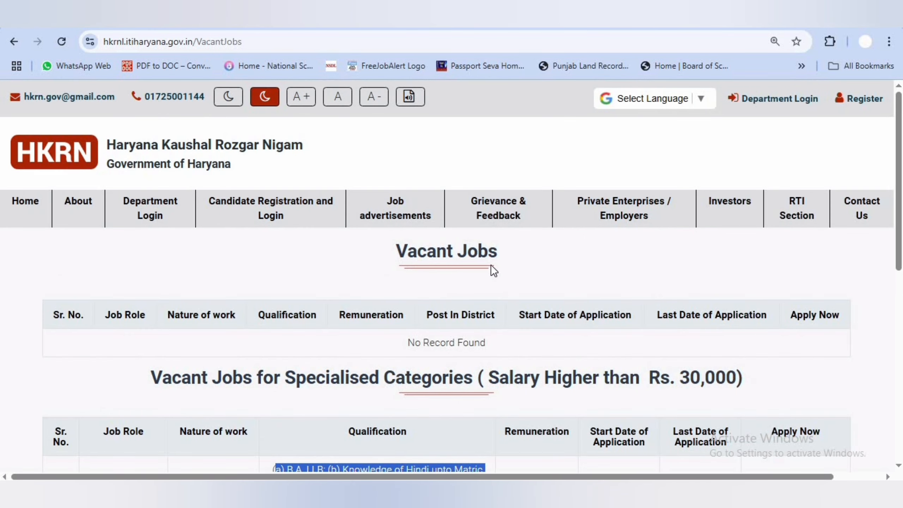